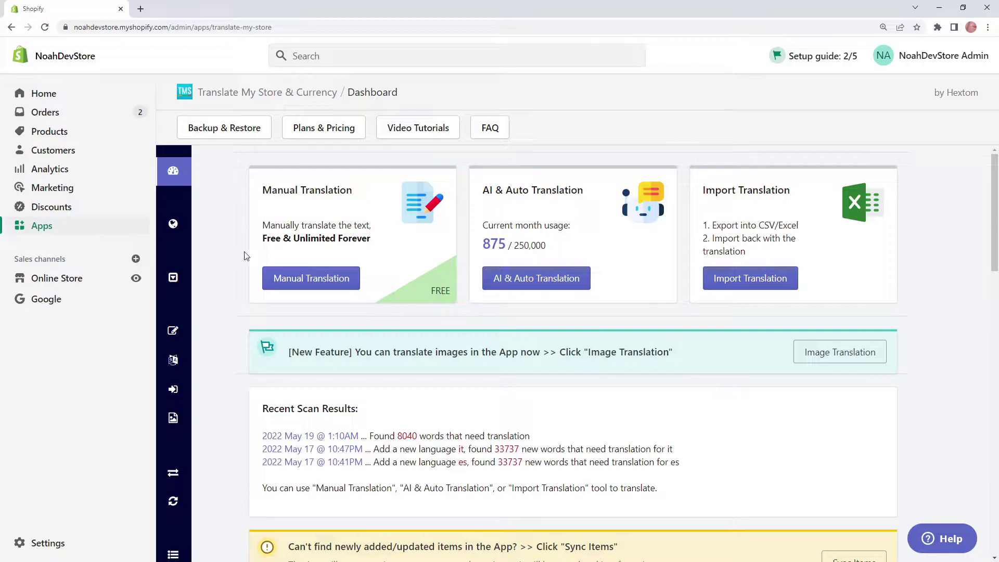
Open the Region & Languages page and review the regions, currencies and languages of the Canada and Eurozone markets
mouse_move(174, 225)
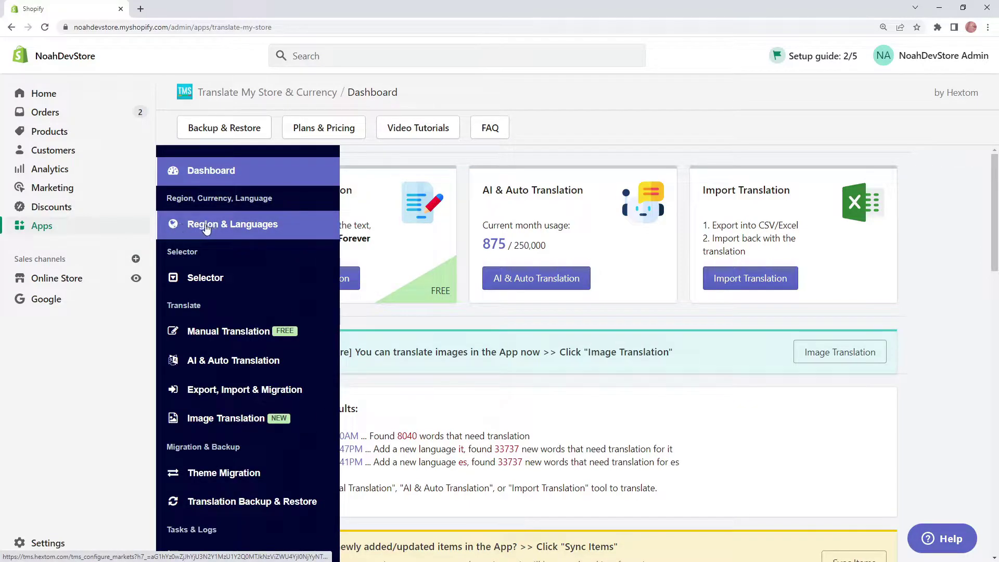
click(258, 229)
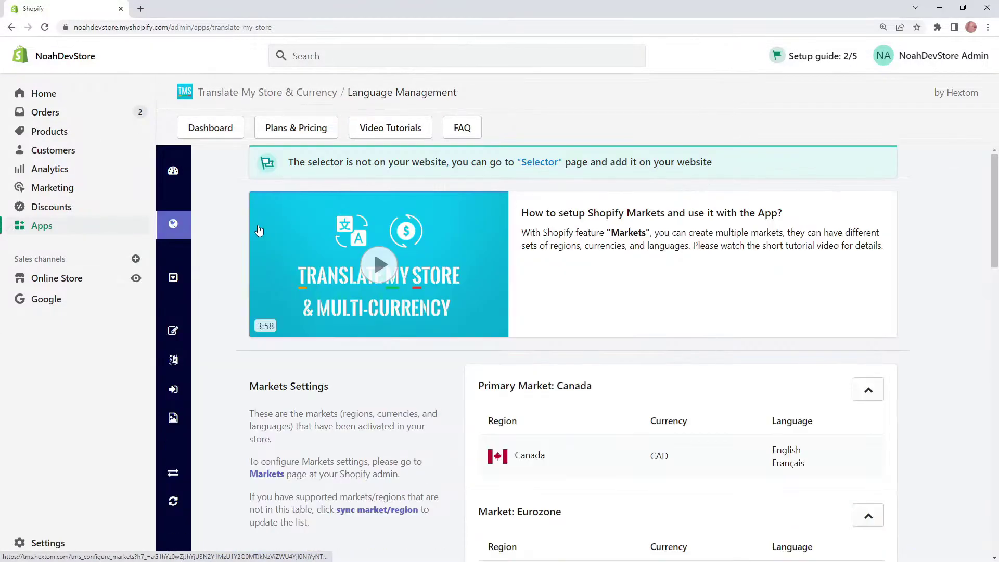
scroll(602, 182, down, 4)
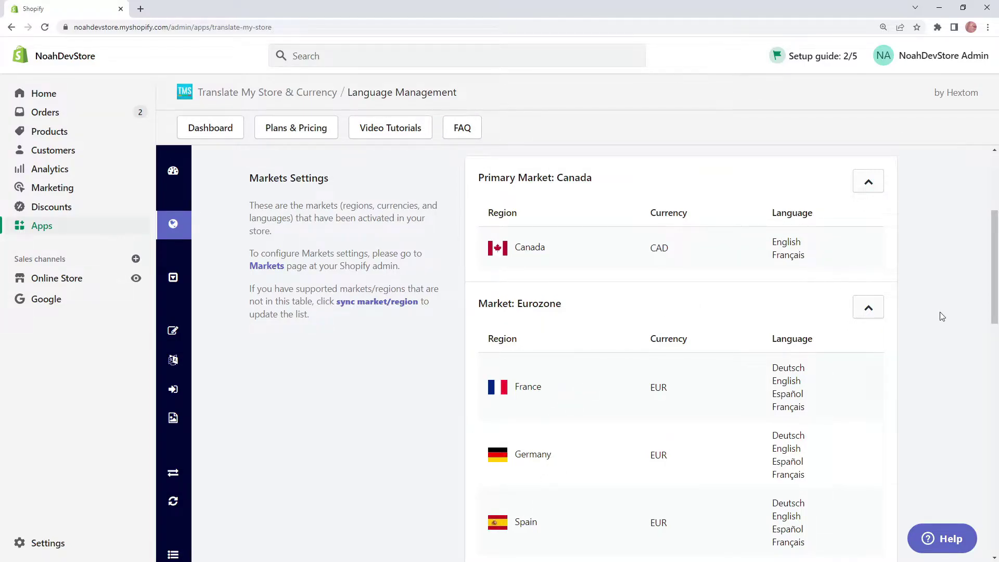
scroll(776, 311, down, 1)
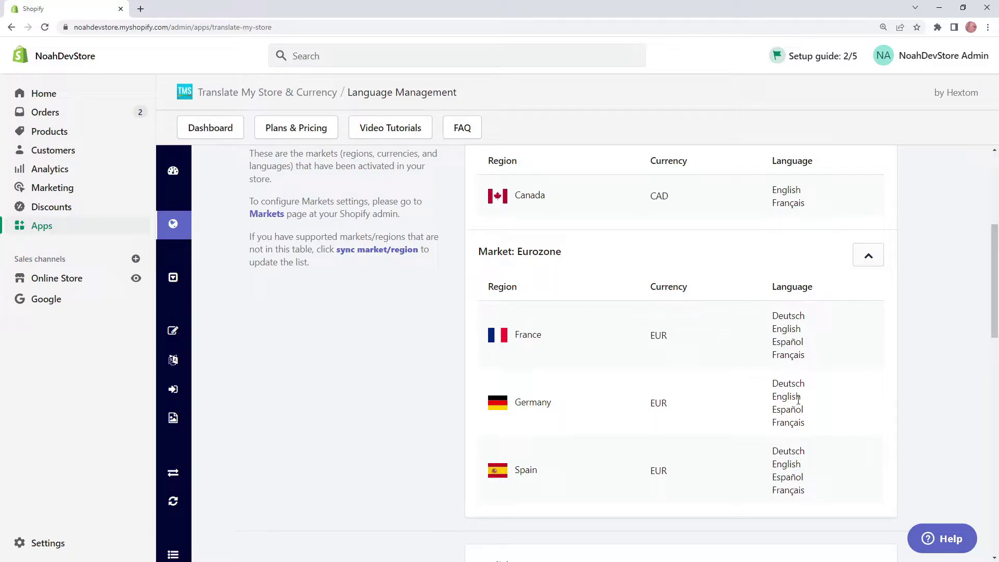
scroll(579, 178, up, 1)
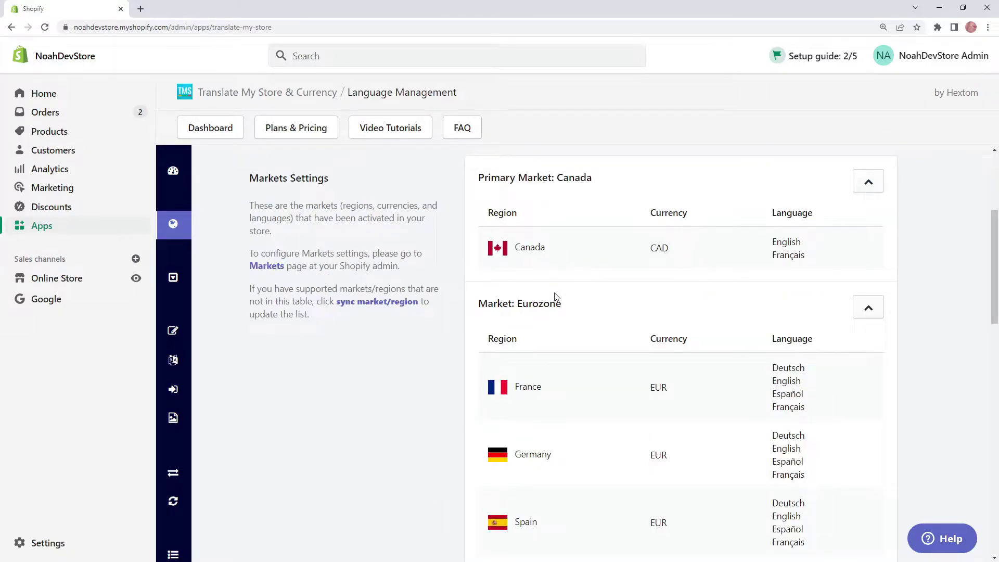
scroll(673, 341, down, 1)
scroll(684, 322, up, 1)
Open the Selector page and check the available selector types, keeping Languages and Regions/Currencies Selector
mouse_move(193, 277)
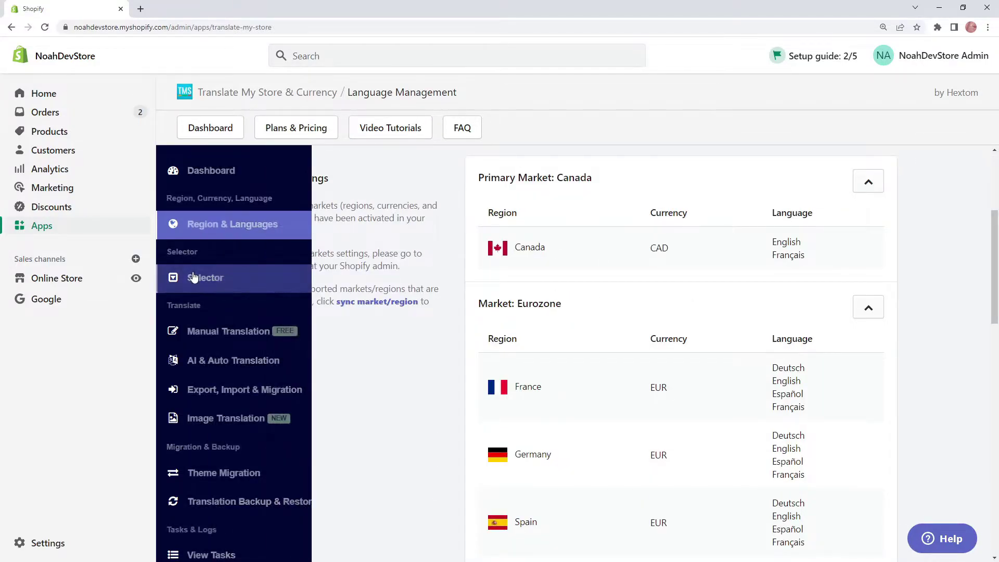
click(231, 287)
scroll(234, 271, down, 4)
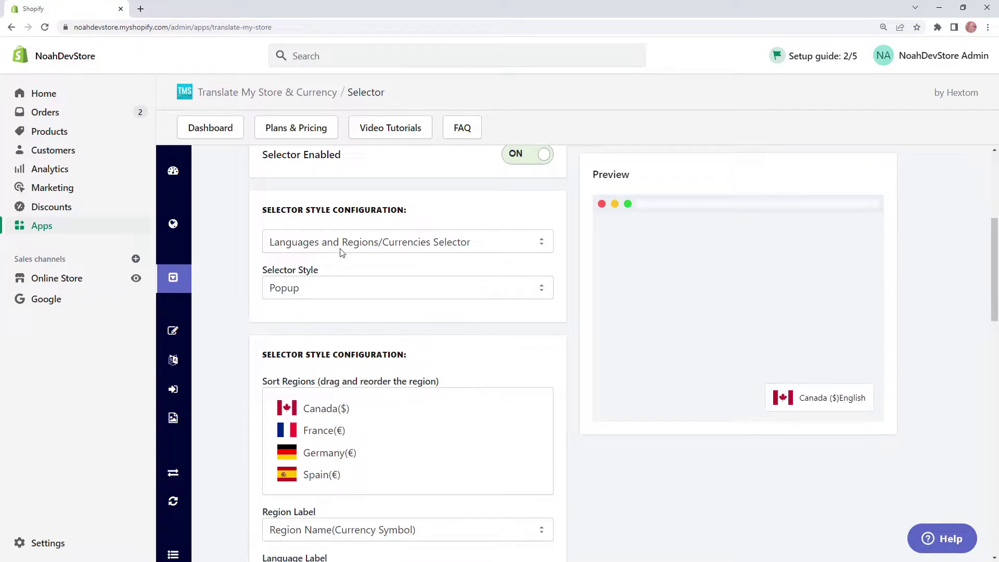
click(485, 248)
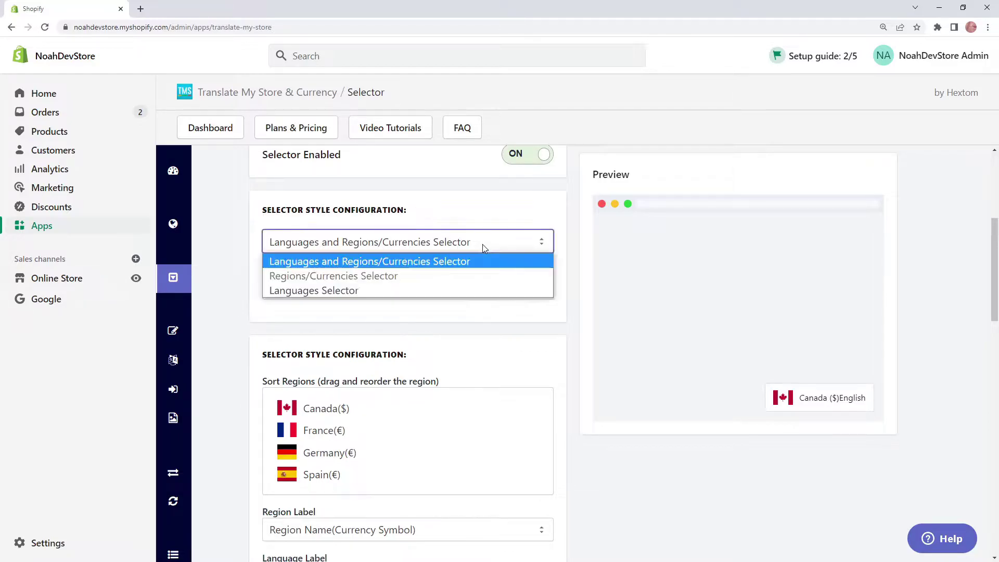
click(346, 249)
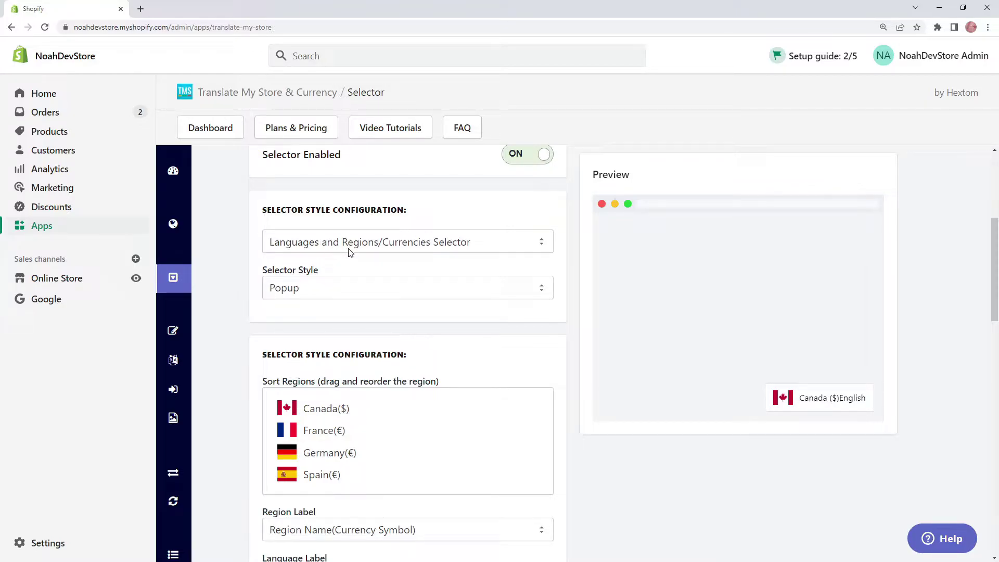
View the online store, open its location and language popup, and try Français and English for Canada
click(136, 279)
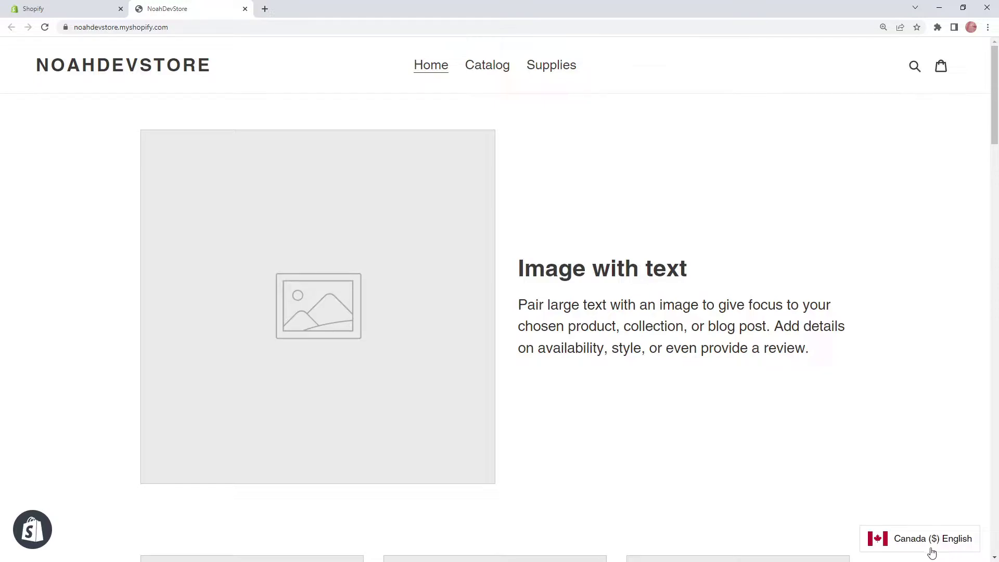
click(960, 548)
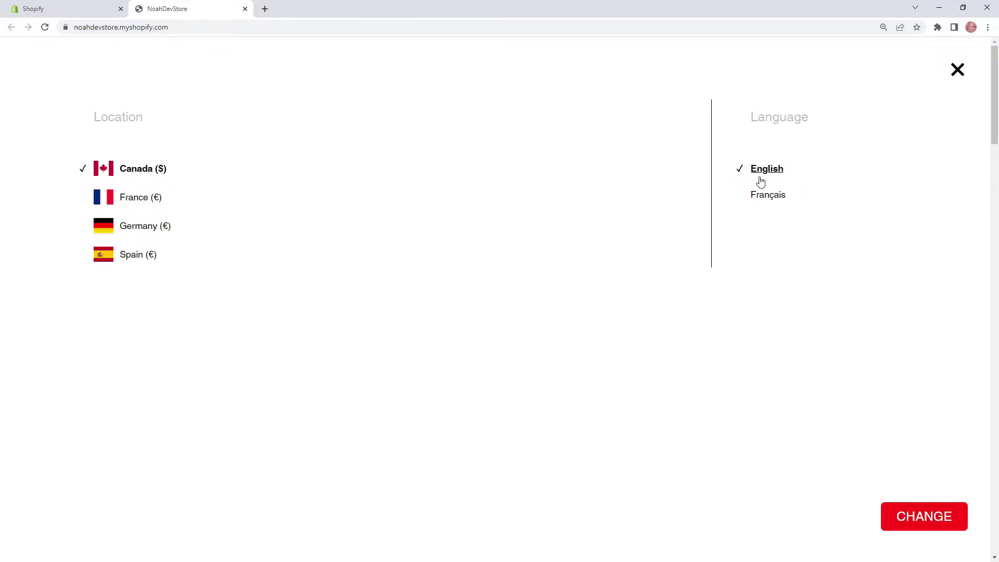
click(785, 195)
click(779, 173)
Check which languages the popup offers for France, Germany and Spain
click(183, 202)
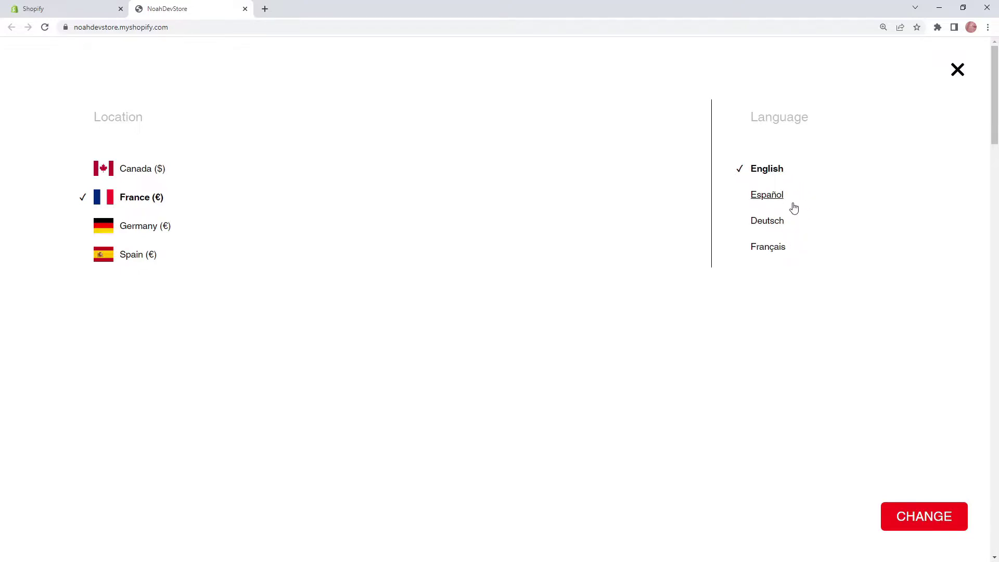
click(217, 232)
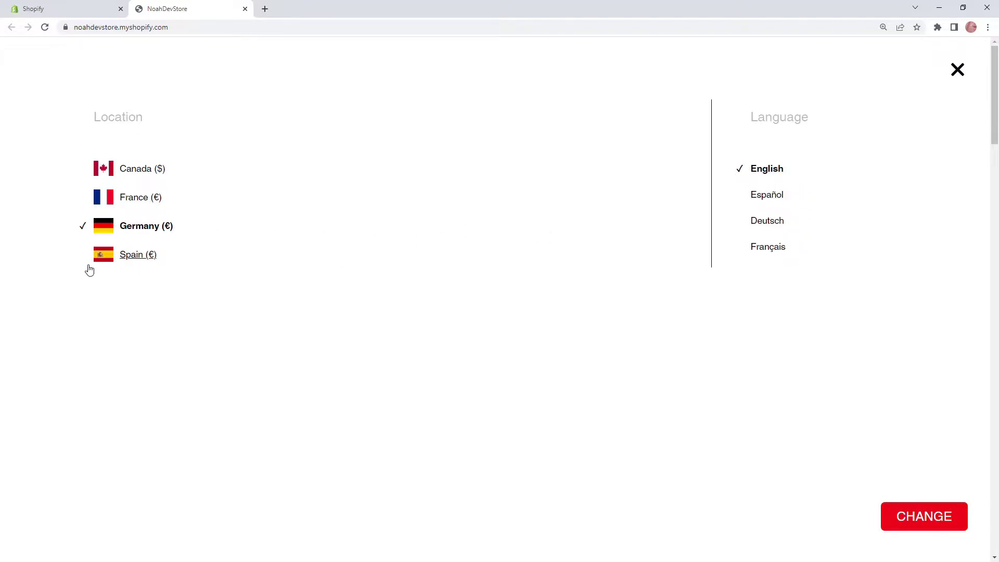
click(142, 256)
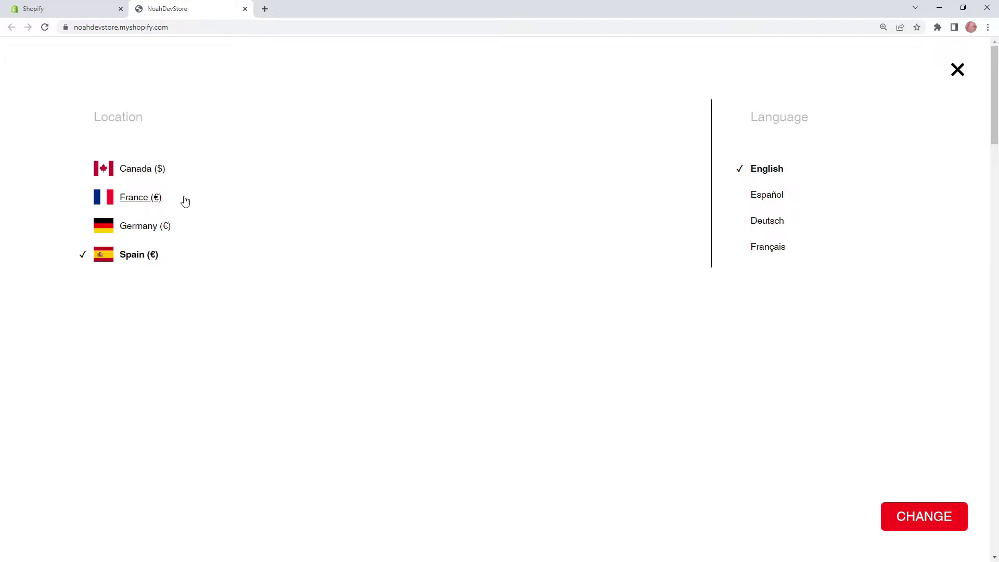
Switch the storefront to France (€) as location and Français as language
click(177, 203)
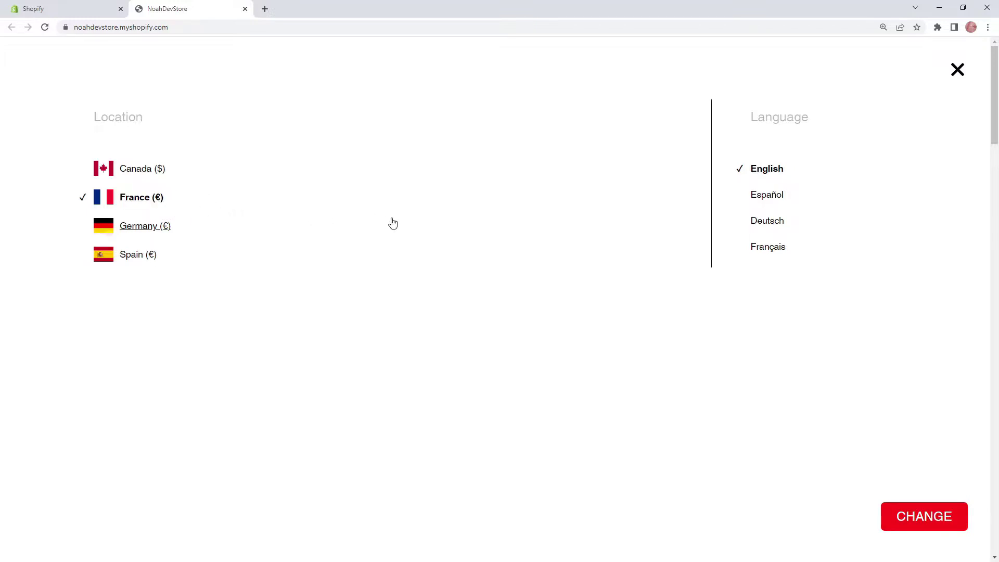
click(788, 255)
click(962, 526)
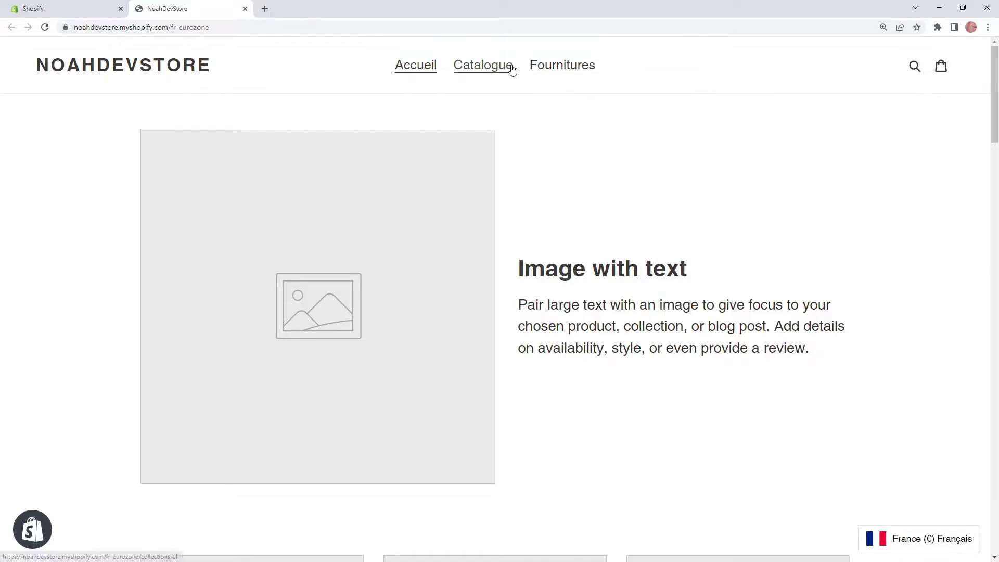
Open the storefront's product catalogue and examine the translated labels and the product prices' currency
click(494, 67)
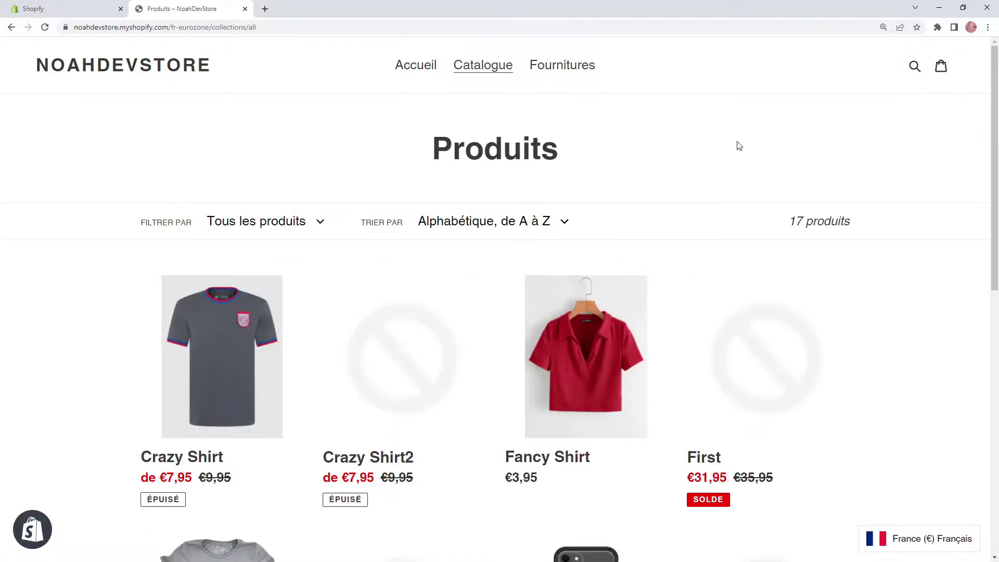
scroll(677, 130, down, 1)
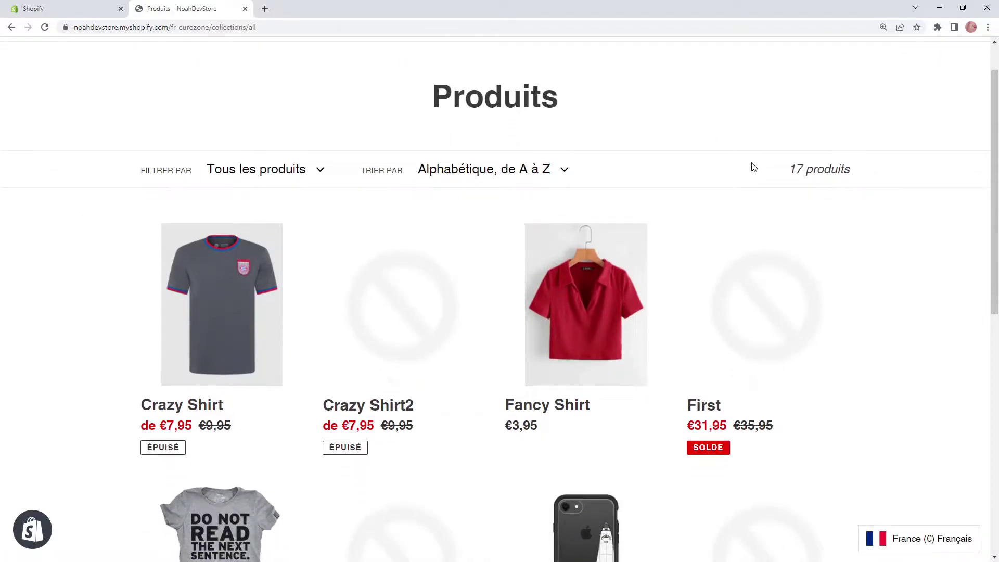
scroll(299, 337, down, 1)
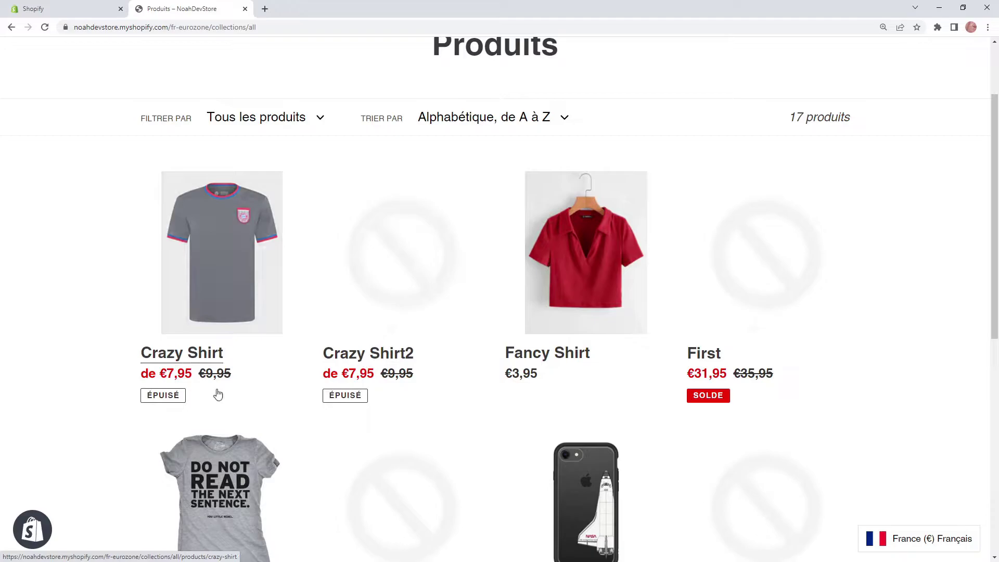
scroll(281, 387, down, 3)
scroll(618, 272, up, 2)
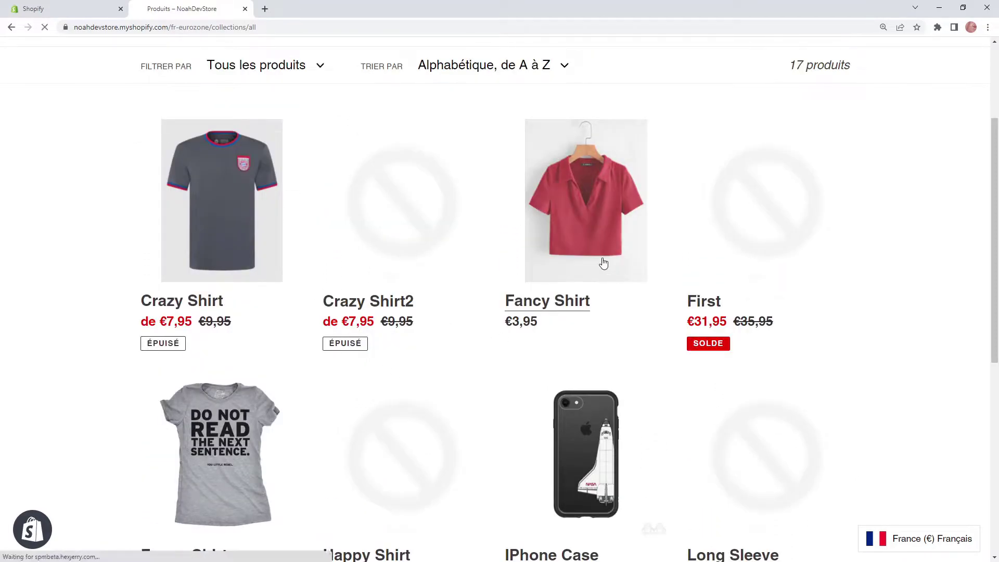
Add the small red Fancy Shirt to the cart and proceed to checkout
click(602, 263)
click(741, 300)
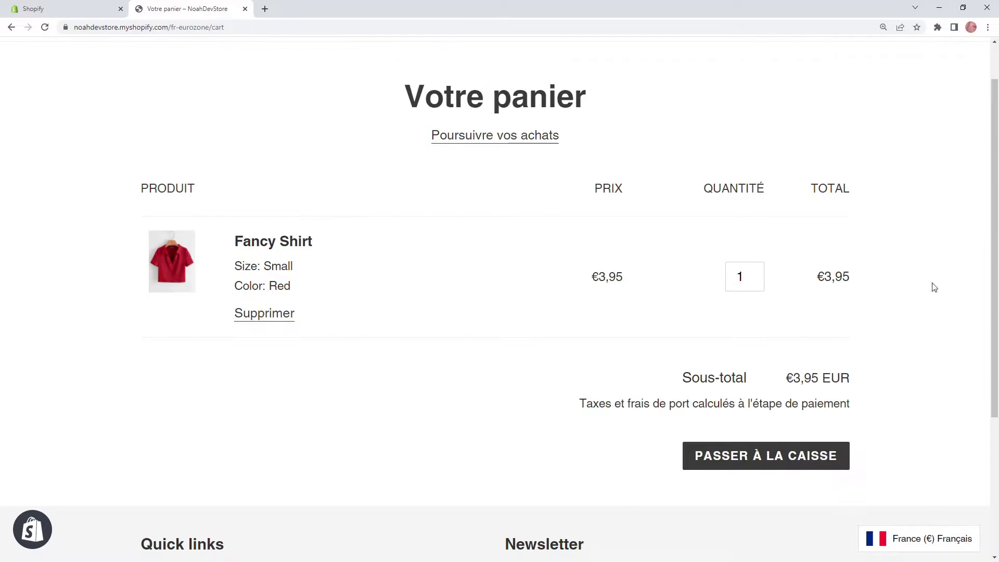
click(770, 456)
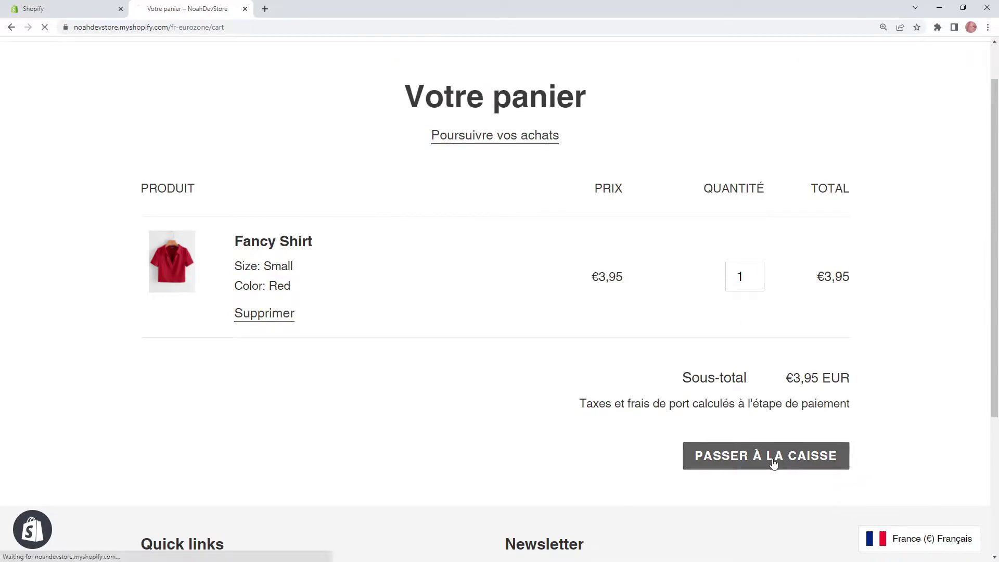
Examine the language of the checkout form and the currency of the order total
scroll(716, 265, down, 1)
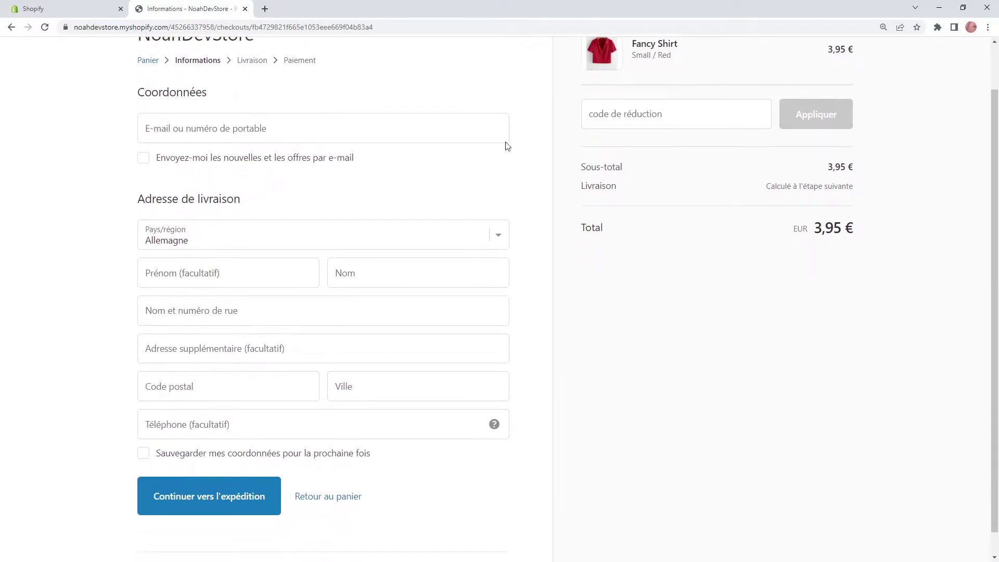
scroll(408, 302, up, 1)
drag(874, 275, 797, 269)
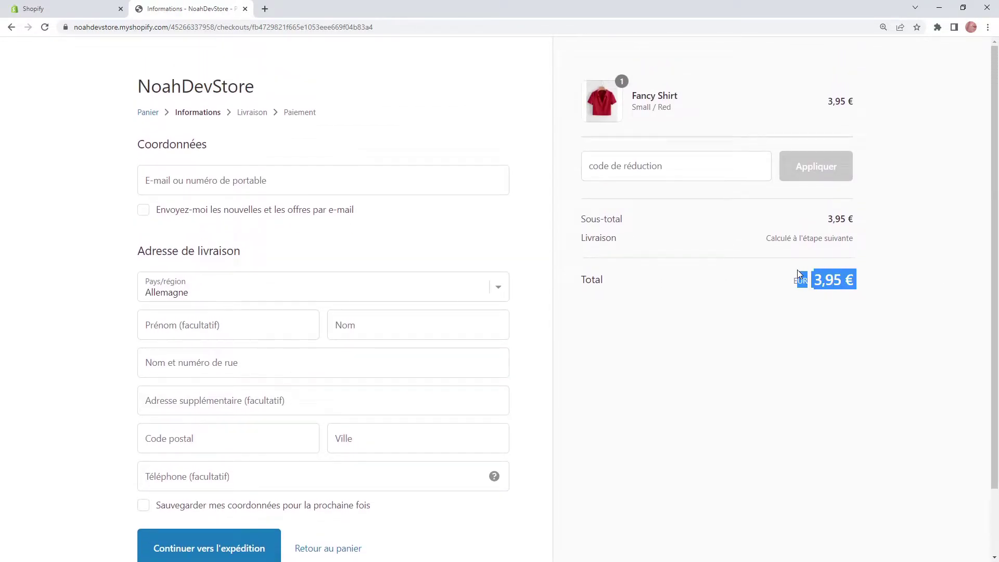
click(865, 278)
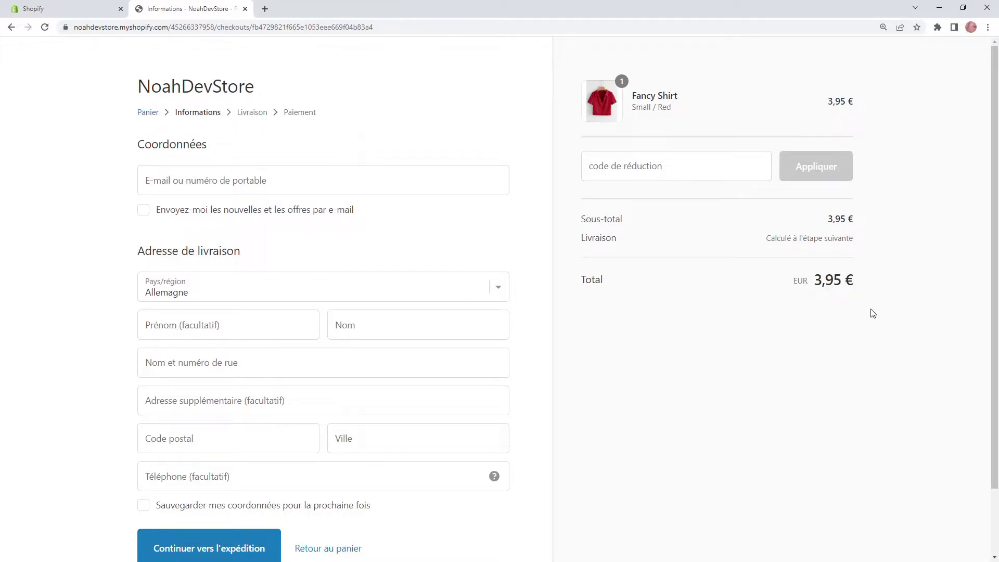
double_click(866, 282)
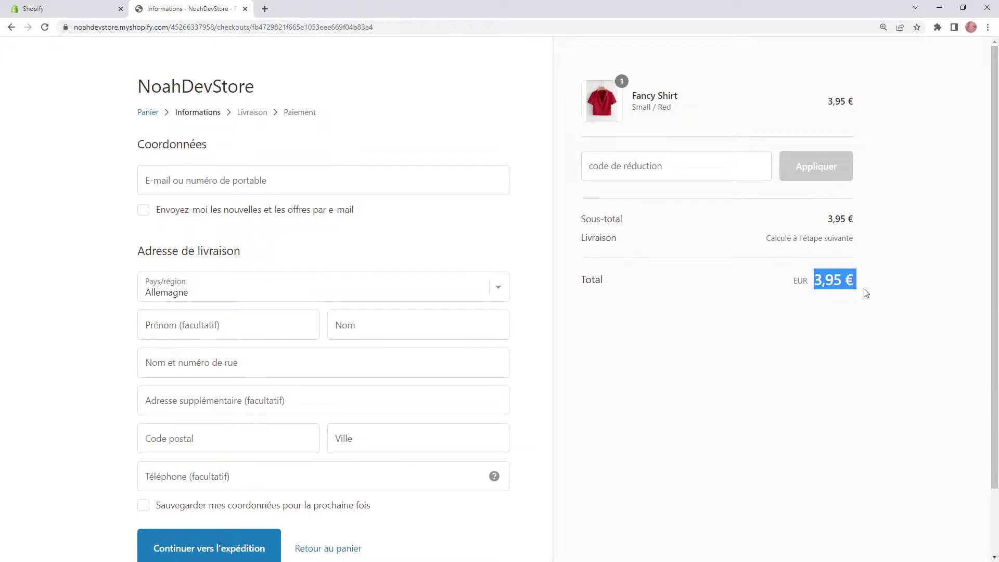
click(864, 289)
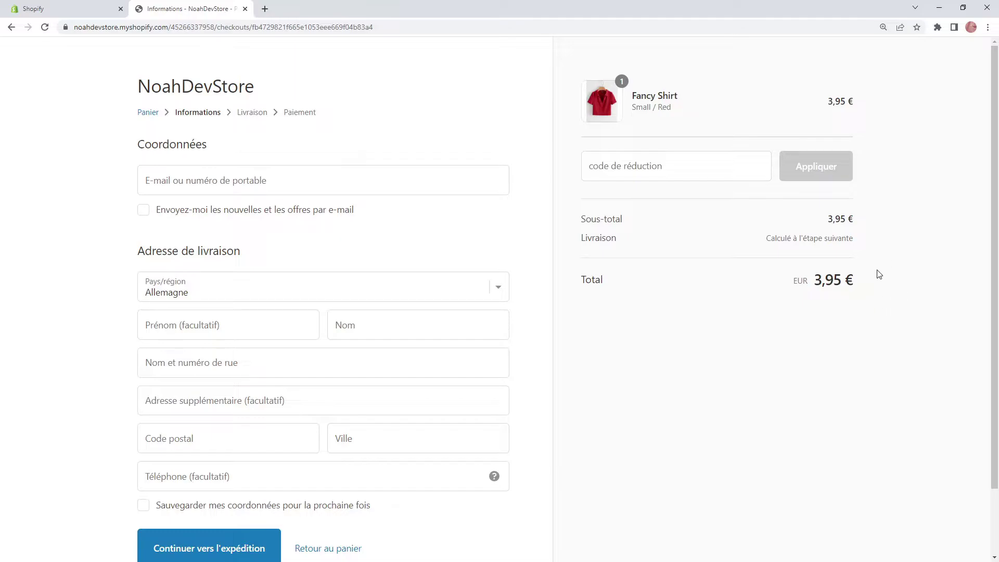
Close the storefront and examine the primary market's region and languages in the app's Markets Settings
key(ctrl+w)
scroll(227, 228, down, 2)
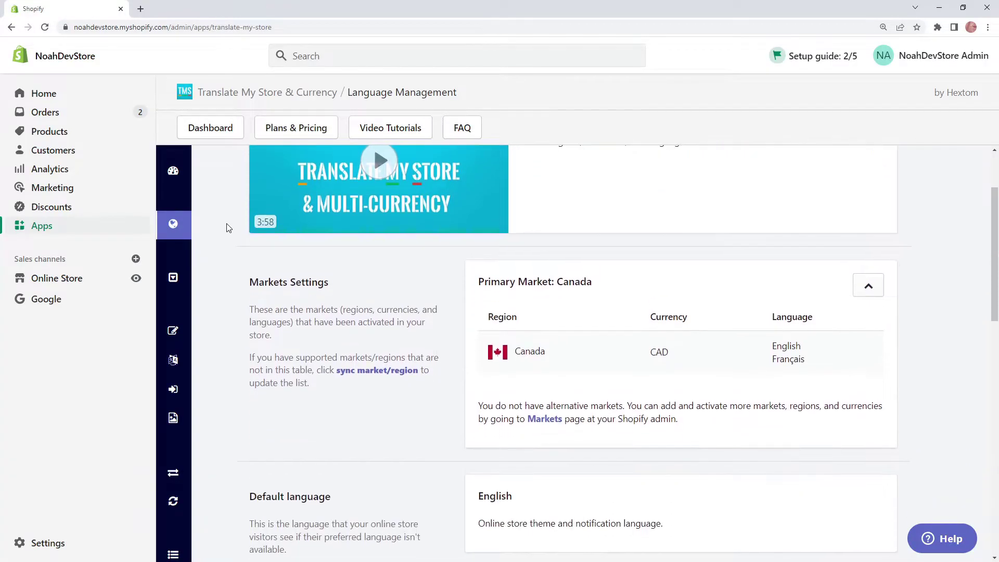
scroll(227, 228, down, 1)
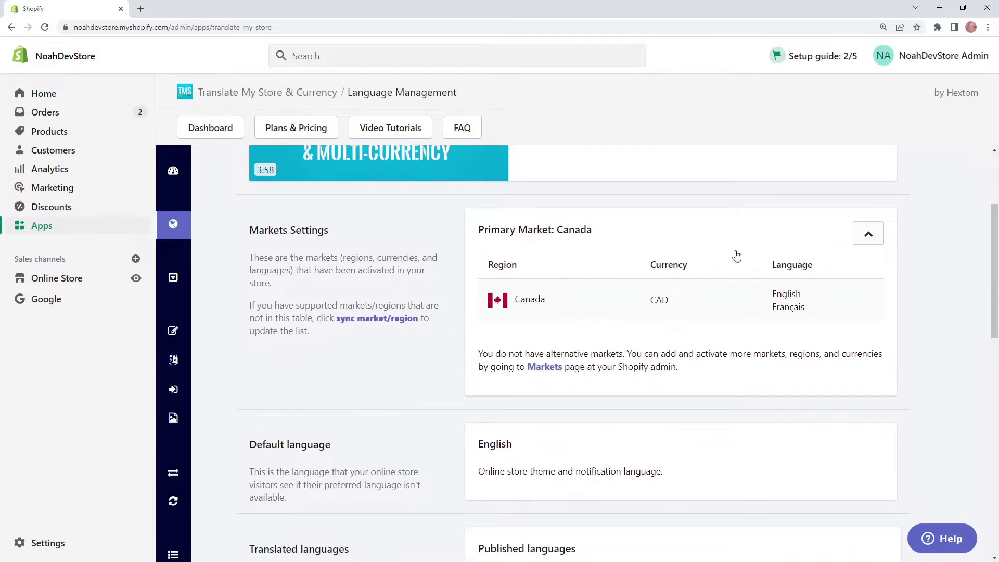
double_click(533, 295)
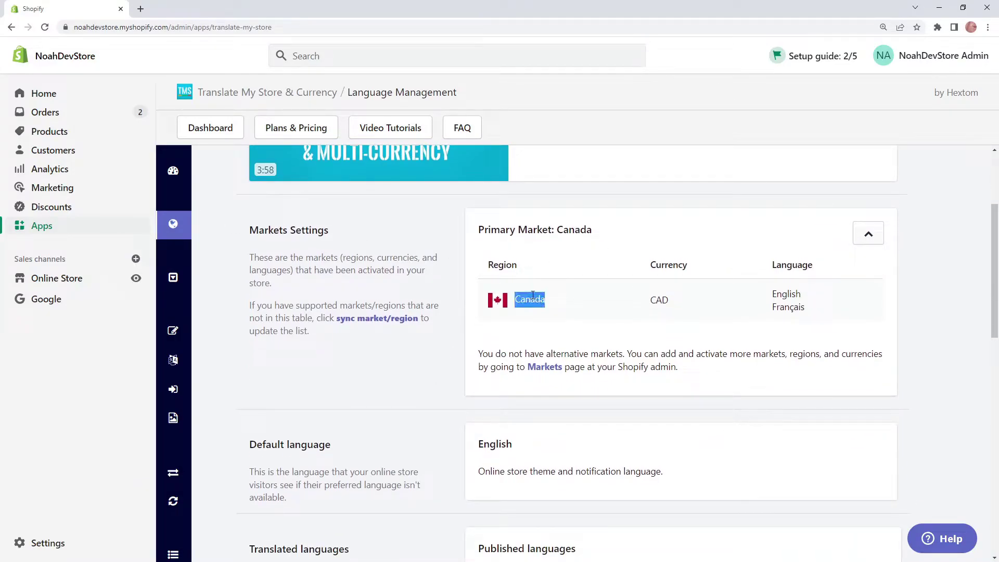
click(580, 300)
drag(768, 294, 817, 301)
click(819, 302)
Open the Selector page, keep Languages Selector as the selector type, and check its preview
mouse_move(201, 254)
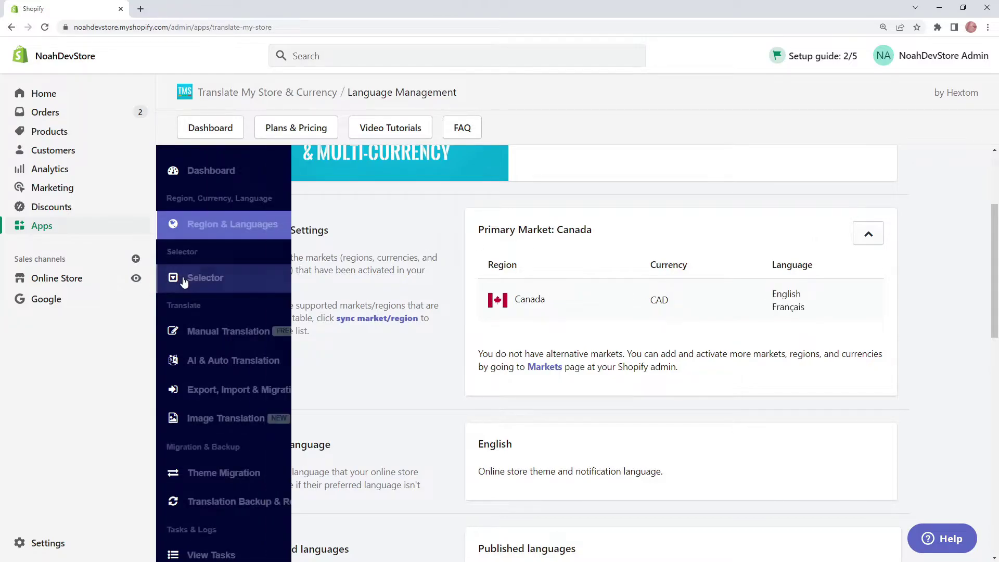
click(183, 278)
scroll(475, 298, down, 4)
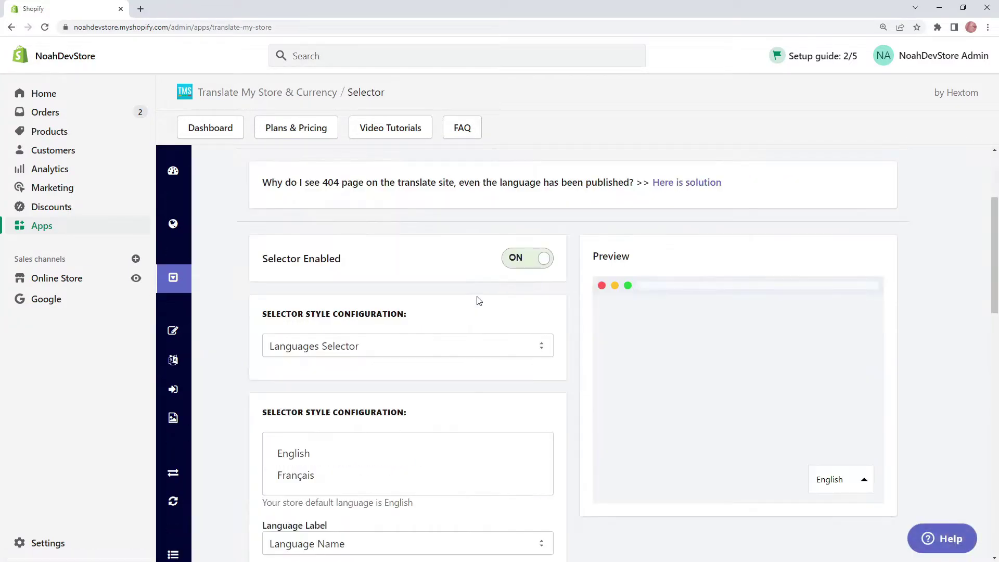
click(452, 292)
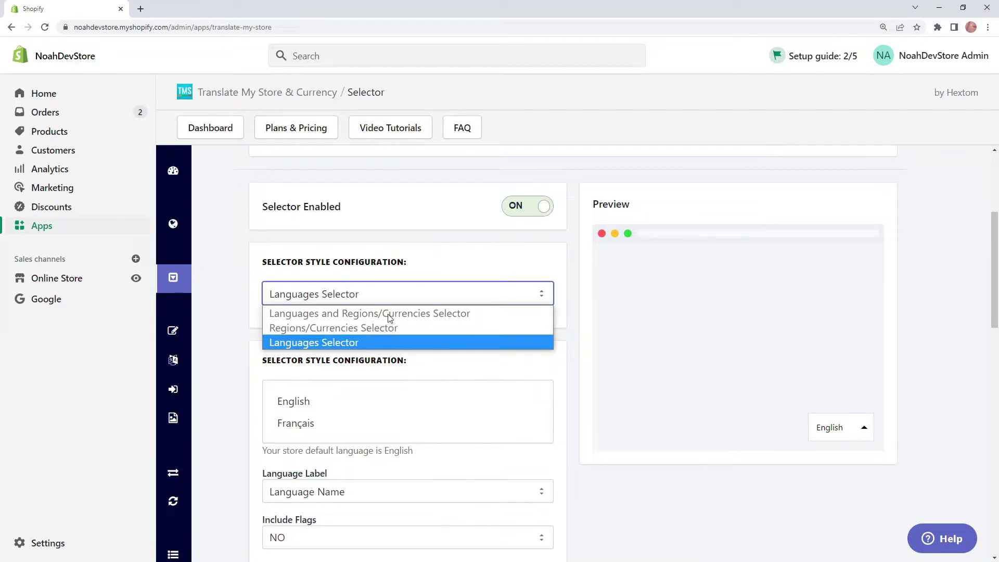
click(366, 341)
scroll(740, 343, down, 1)
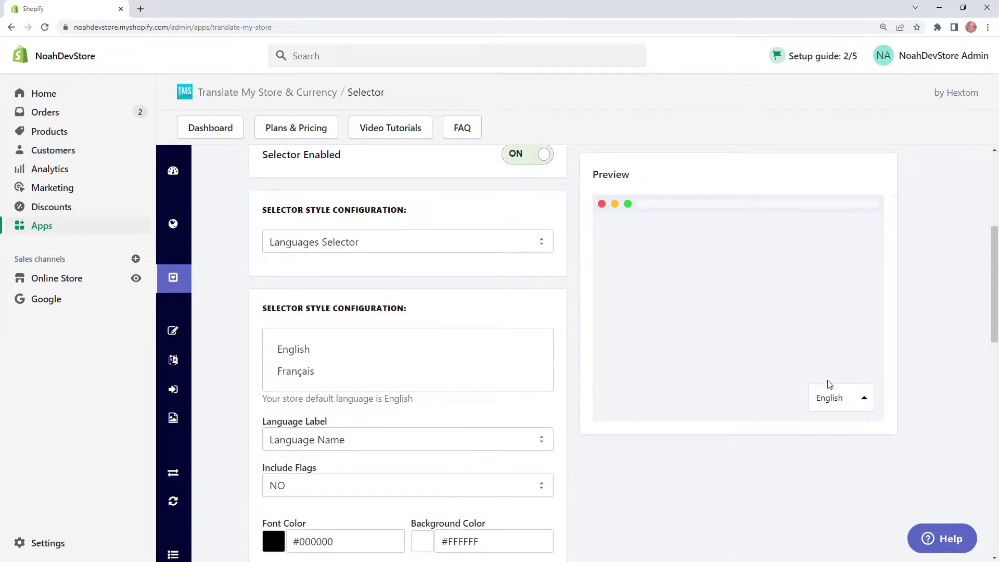
mouse_move(840, 398)
Open the Region & Languages page and examine the currencies and languages of the Canada and Eurozone markets
click(208, 225)
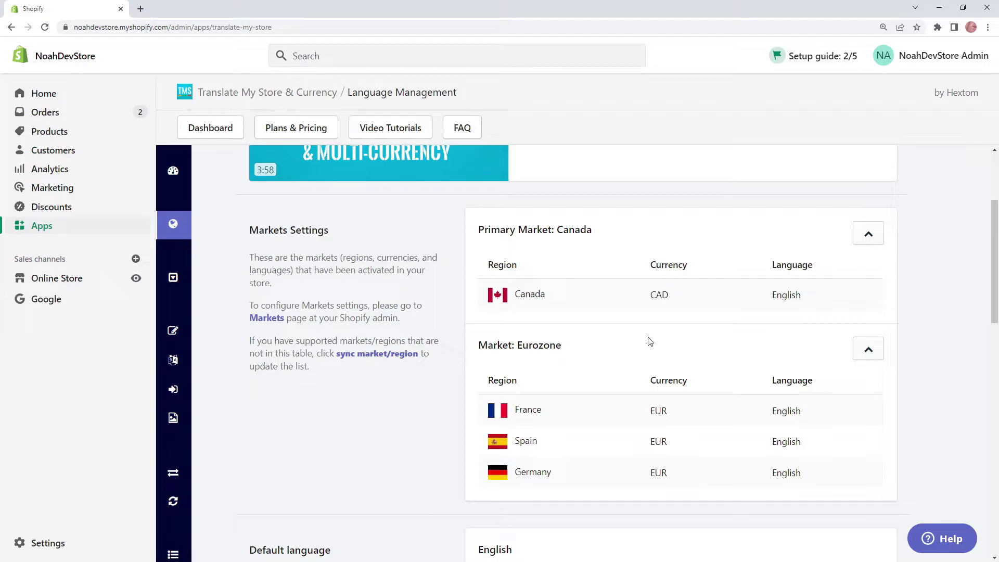
double_click(659, 295)
click(665, 414)
drag(817, 295, 772, 295)
mouse_move(813, 405)
mouse_down()
mouse_move(791, 410)
mouse_move(813, 408)
mouse_up()
drag(813, 442, 771, 443)
click(812, 441)
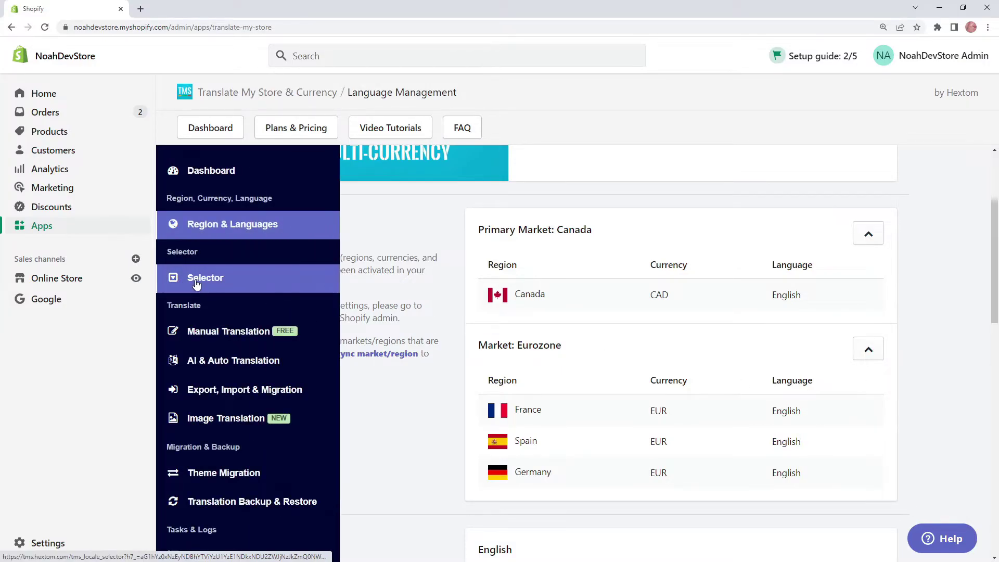
Open the Selector page, keep Regions/Currencies Selector as the selector type, and check its preview
click(196, 284)
scroll(248, 326, down, 4)
click(407, 295)
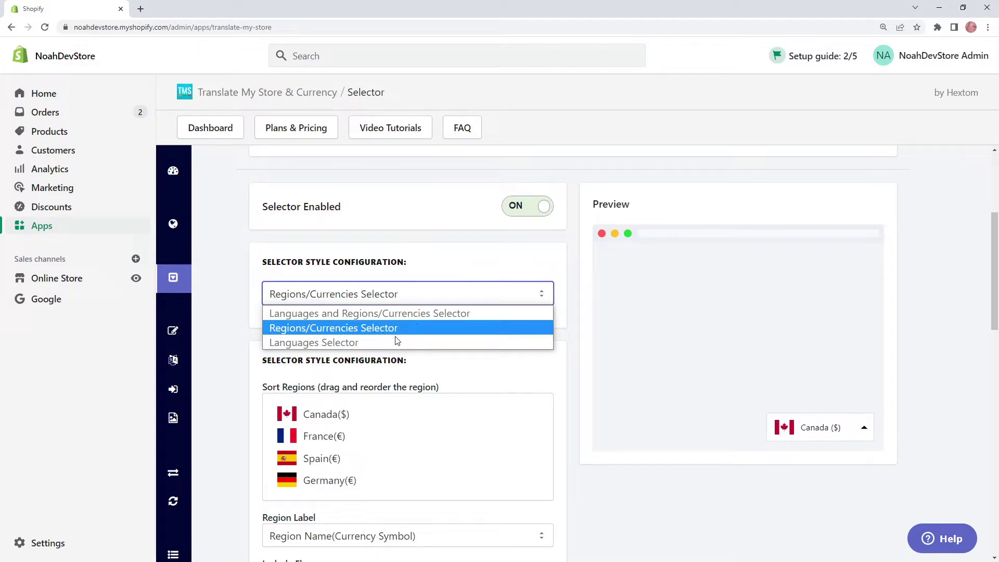
click(410, 328)
scroll(410, 327, down, 1)
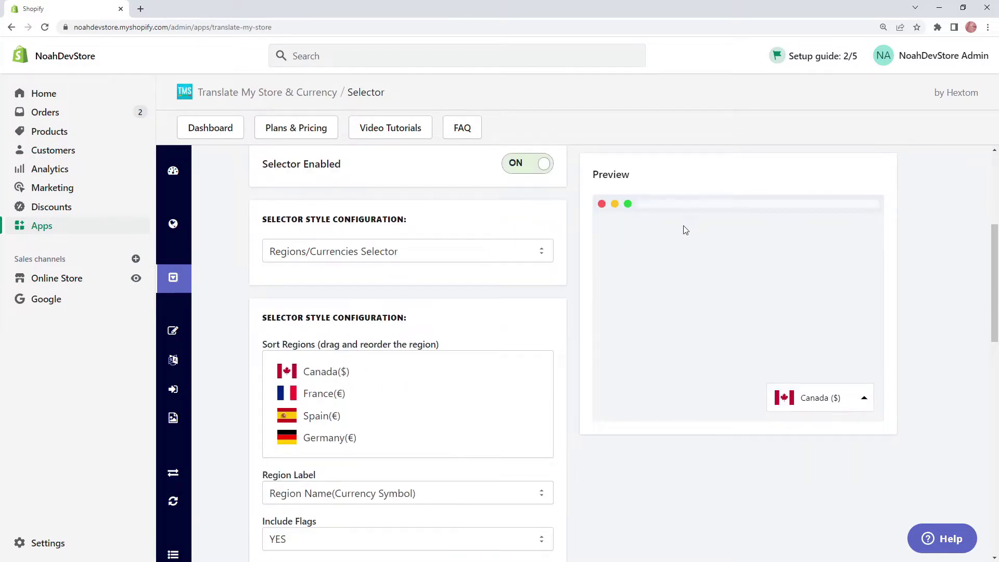
click(830, 412)
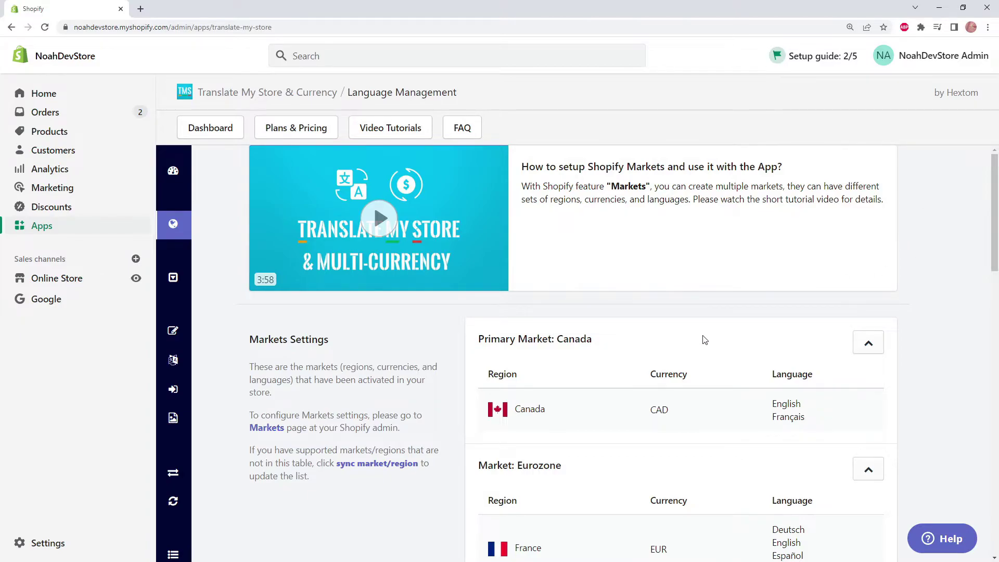
Examine the regions, currencies and multiple languages listed for the Canada and Eurozone markets in Markets Settings
scroll(704, 339, down, 5)
scroll(950, 292, up, 2)
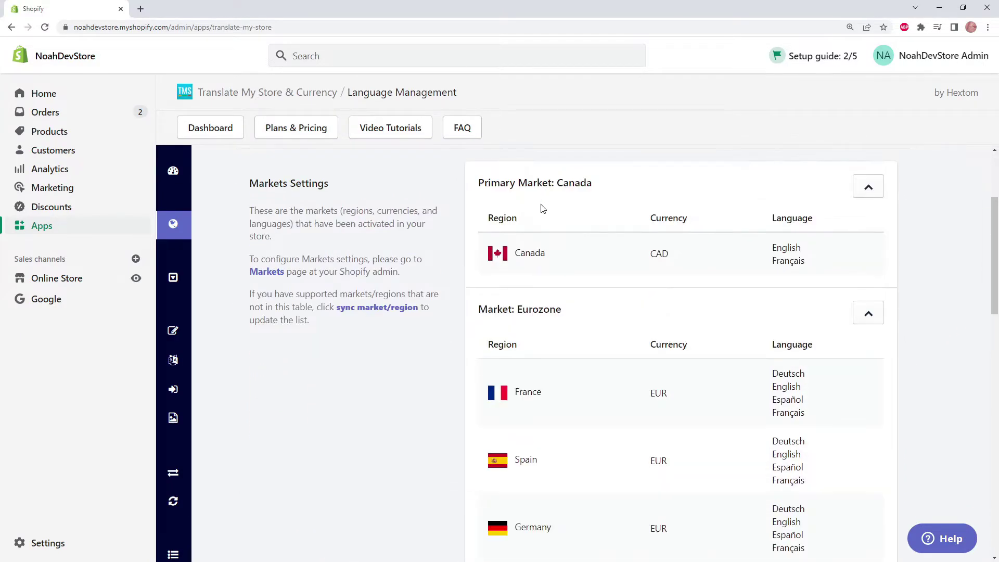
scroll(578, 243, down, 2)
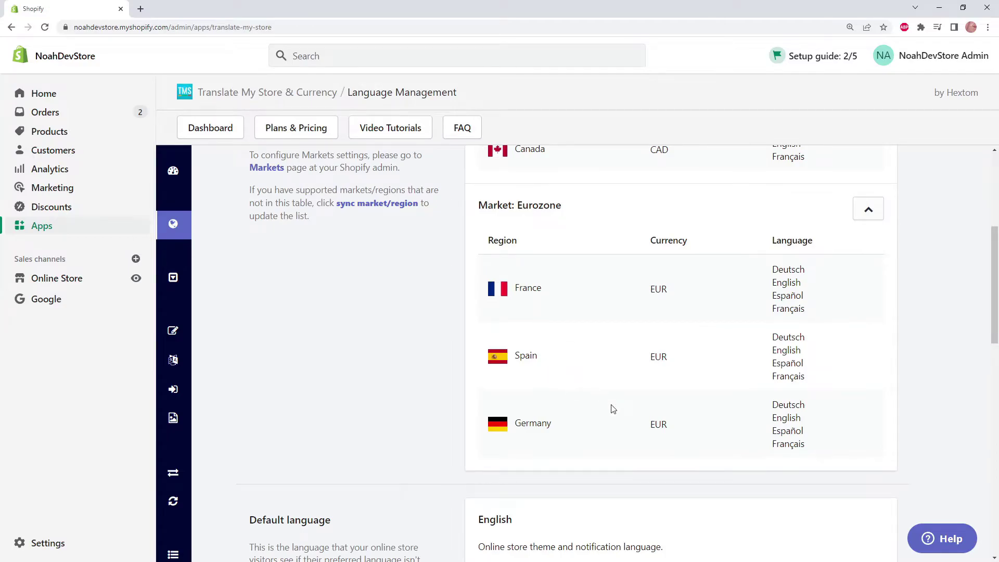
scroll(613, 406, up, 2)
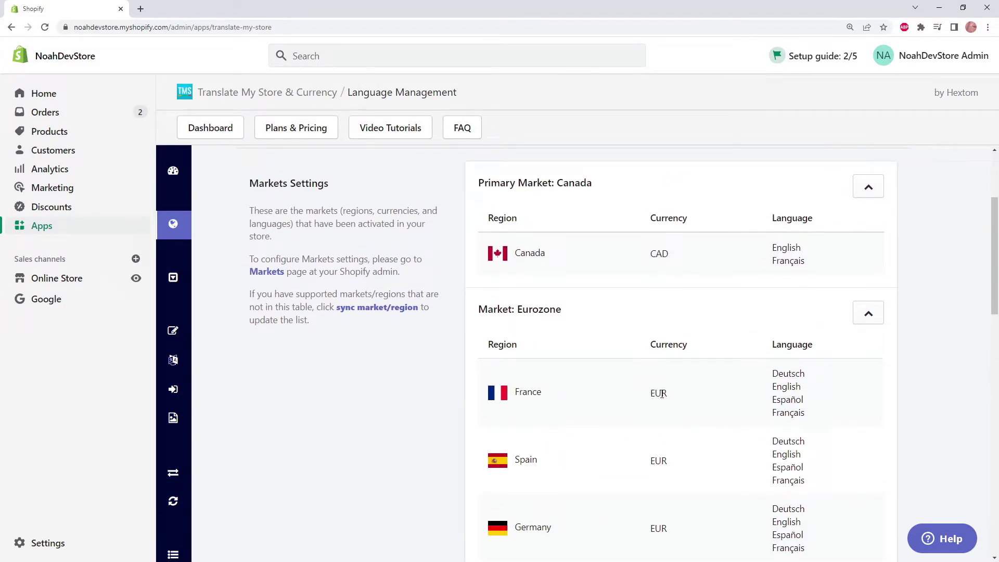
drag(771, 249, 817, 260)
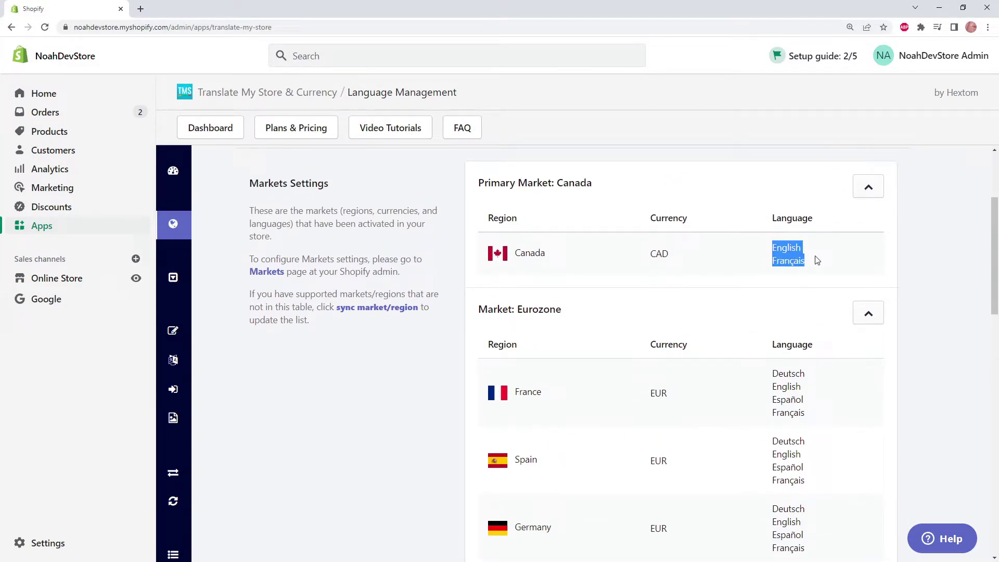
click(817, 260)
scroll(812, 292, down, 1)
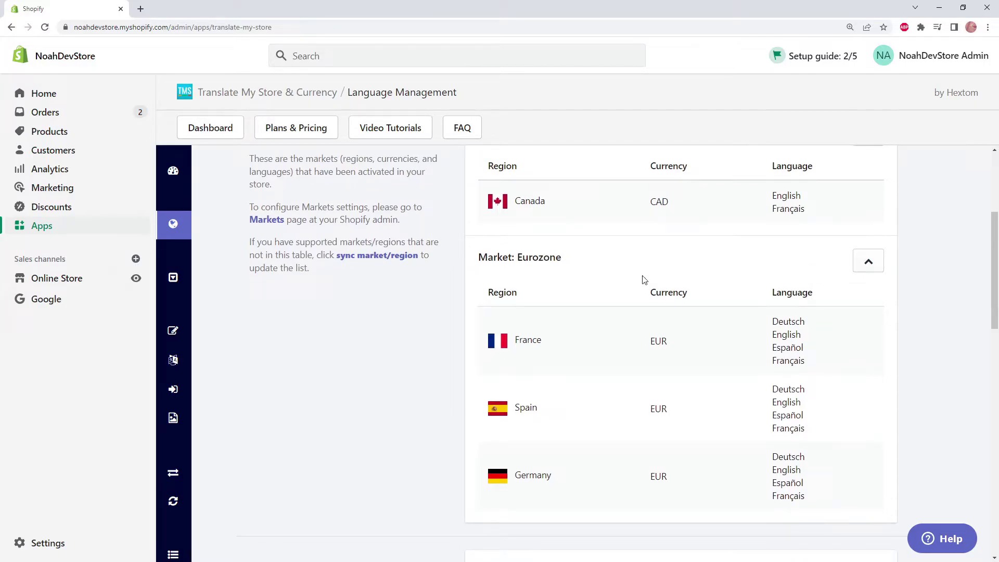
scroll(676, 307, up, 2)
scroll(645, 301, down, 1)
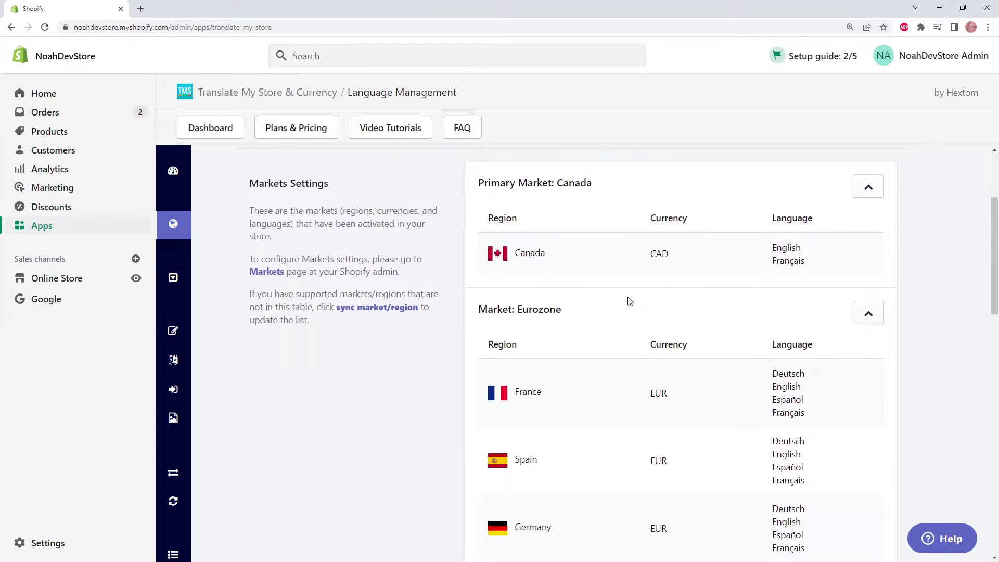
Open the Selector page and switch the storefront selector off and back on
click(188, 279)
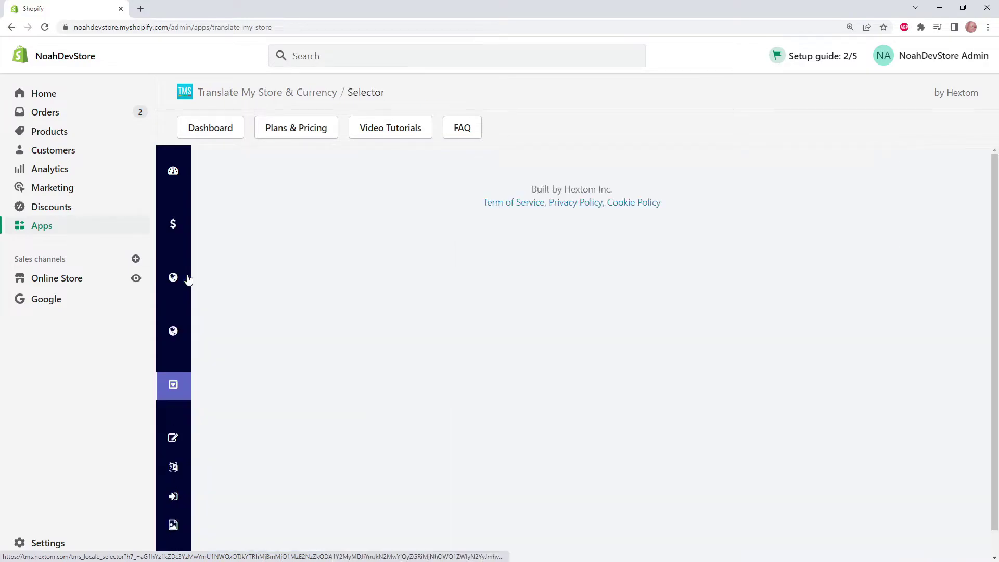
scroll(582, 272, down, 2)
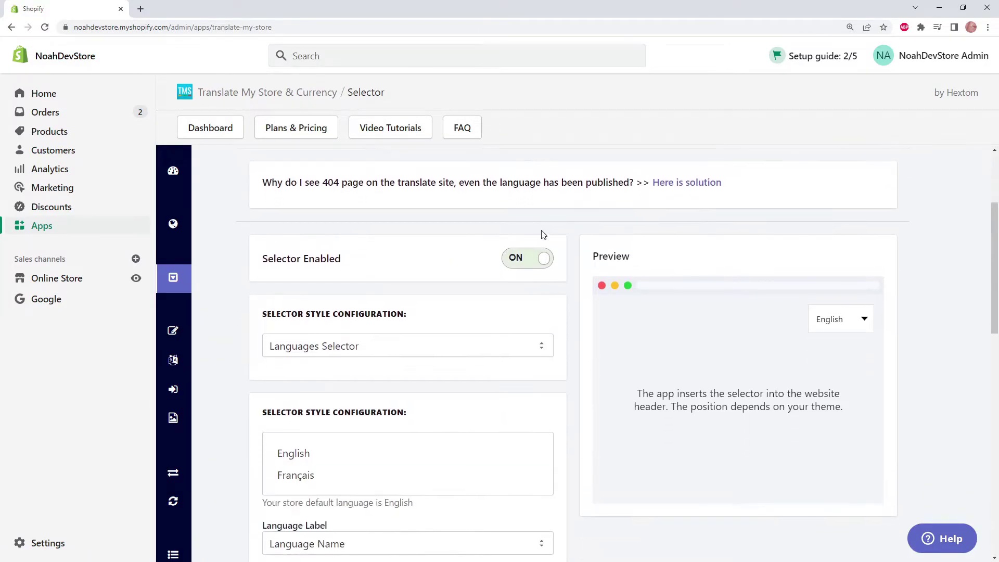
click(529, 260)
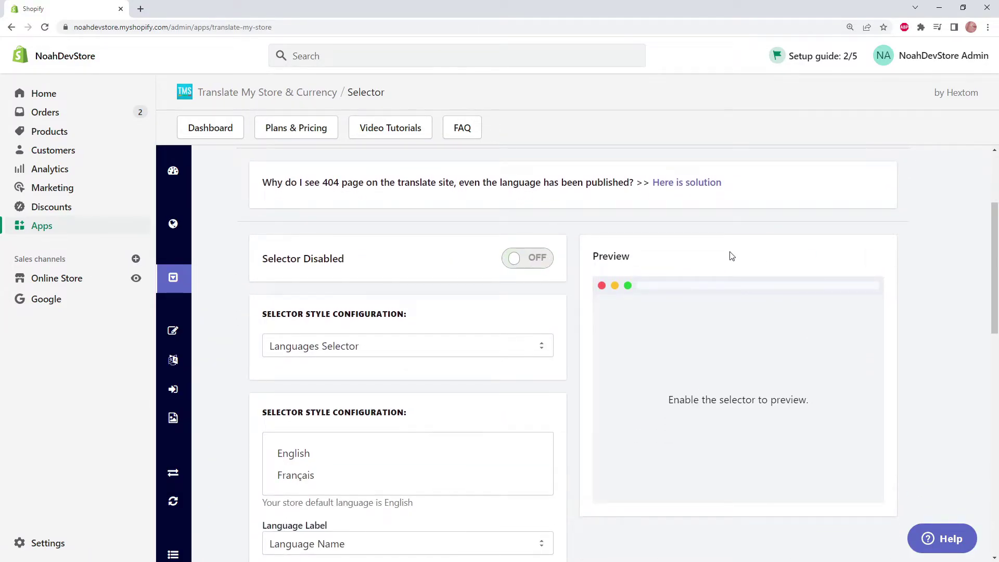
click(536, 262)
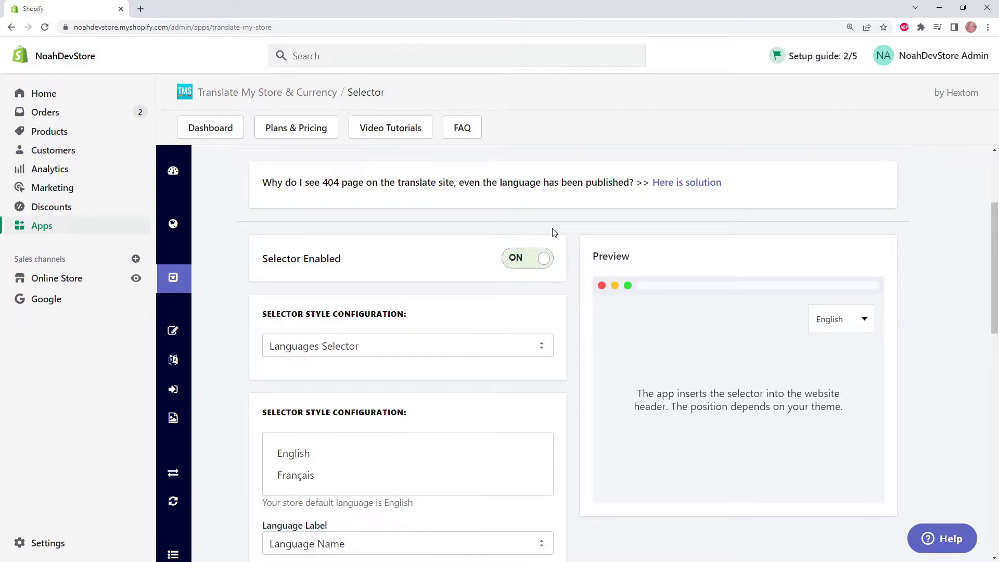
Set the selector type to Languages and Regions/Currencies Selector
scroll(586, 214, down, 1)
click(519, 293)
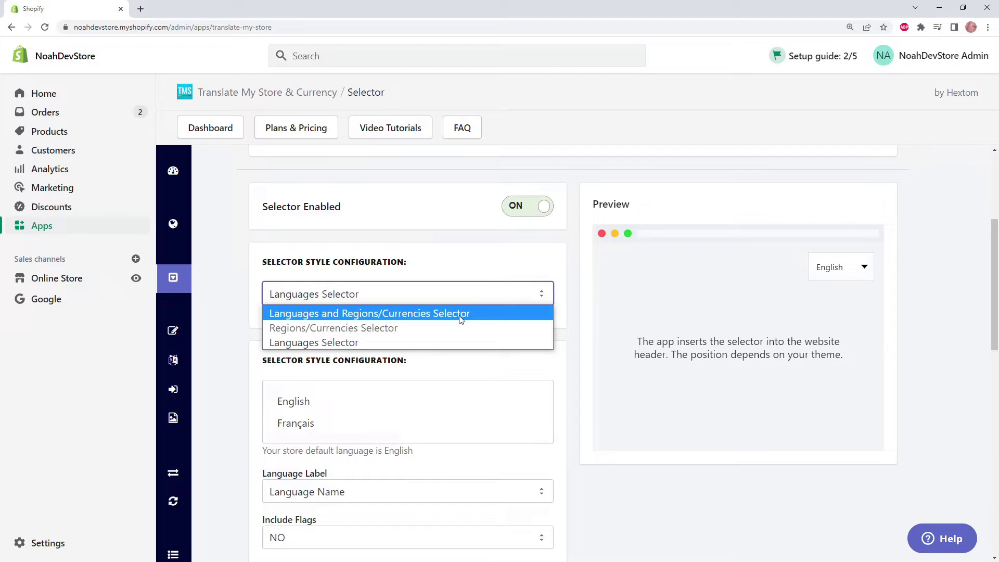
click(480, 313)
scroll(479, 380, up, 1)
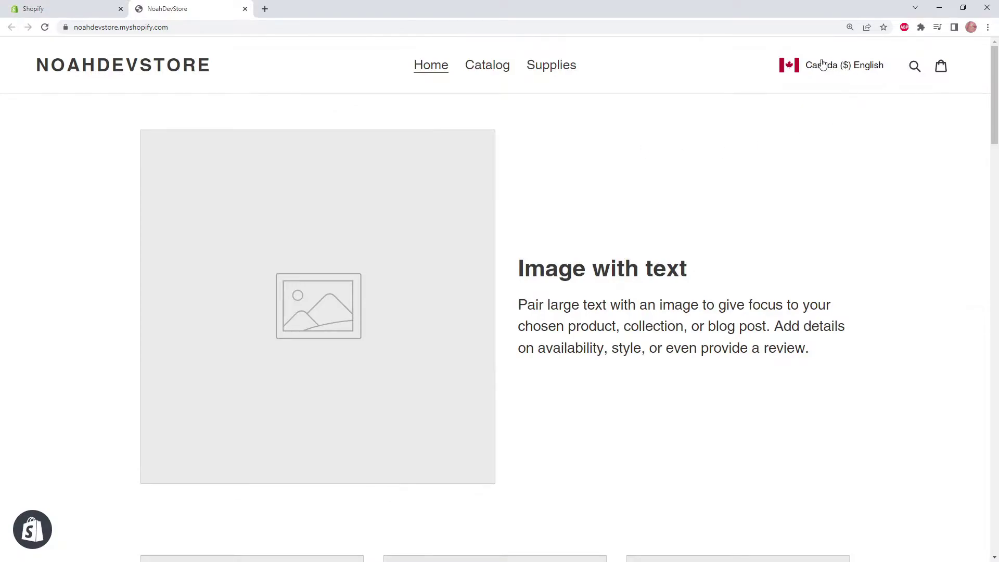
Open the storefront's region and language popup and compare the languages offered for Canada, France and Spain, ending on France
click(824, 64)
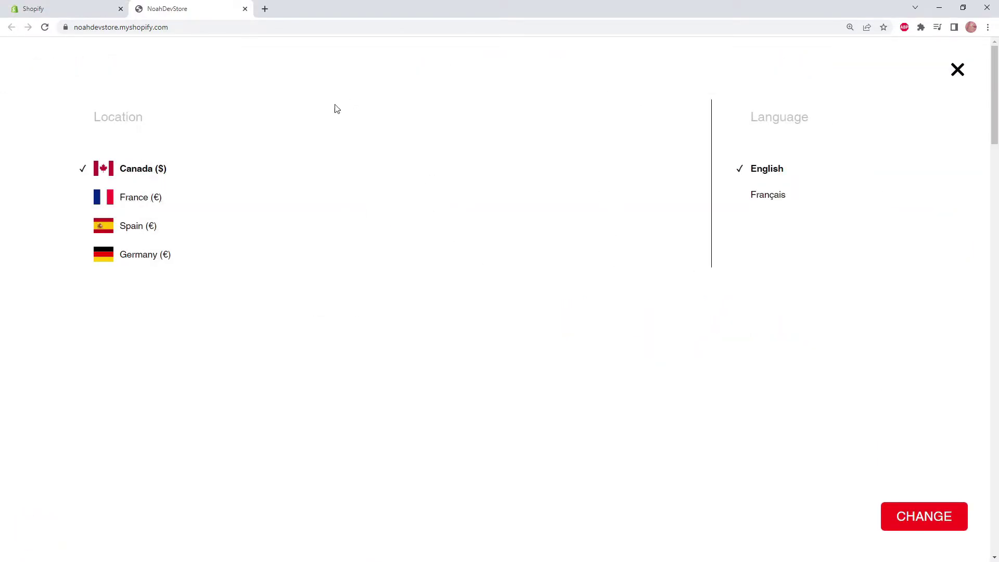
click(139, 198)
click(146, 226)
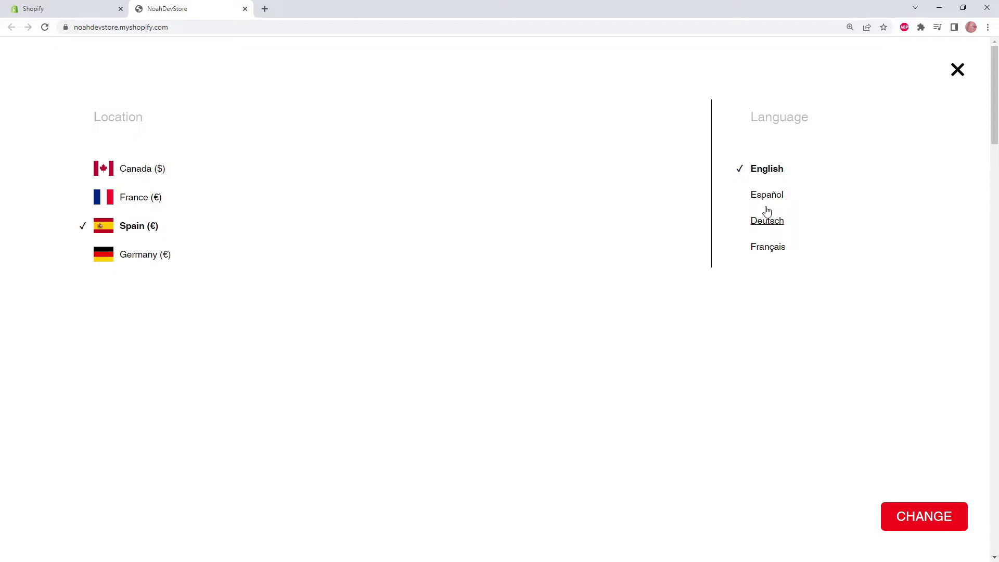
click(162, 196)
click(197, 172)
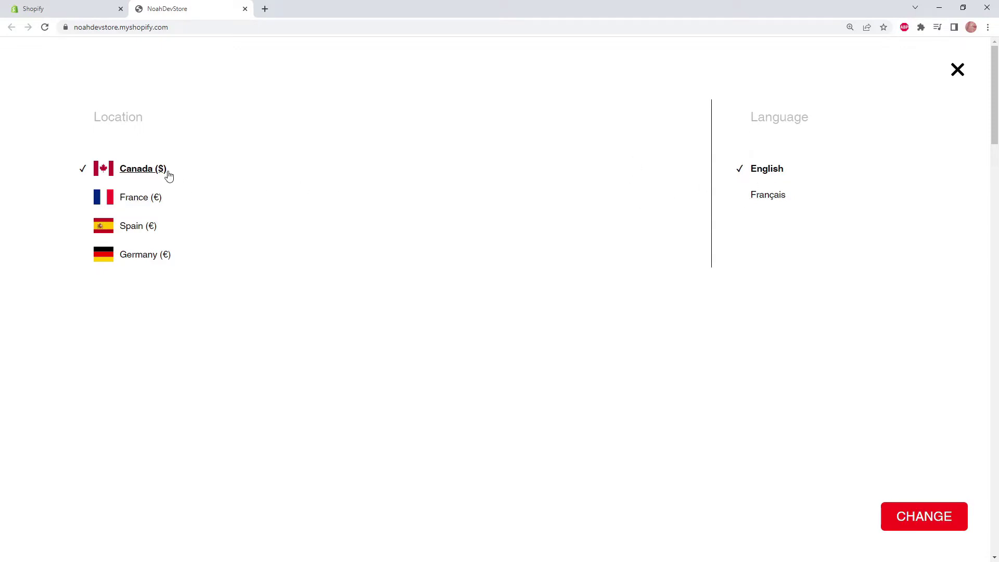
click(157, 201)
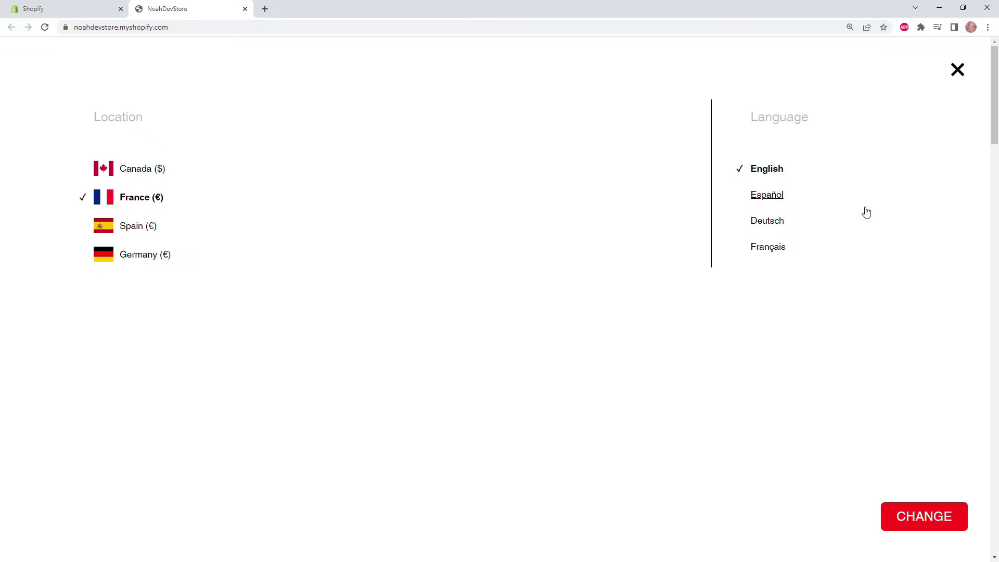
Try the Español, Deutsch and Français language options for France, and reselect English
click(830, 207)
click(821, 221)
click(813, 247)
click(808, 176)
Return to the app's Selector page and set the selector style to Dropdown
click(97, 14)
scroll(262, 262, down, 1)
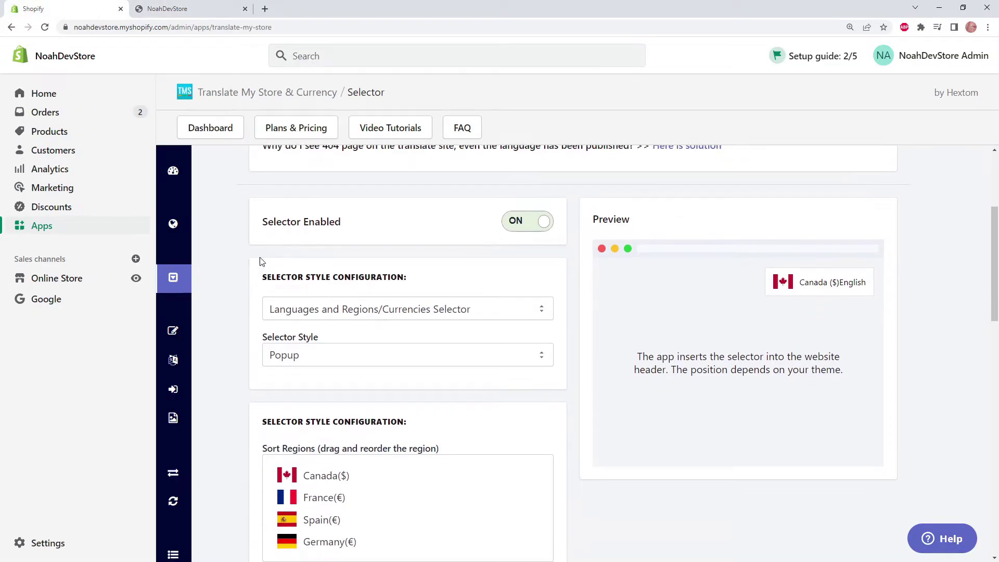
click(395, 345)
click(399, 360)
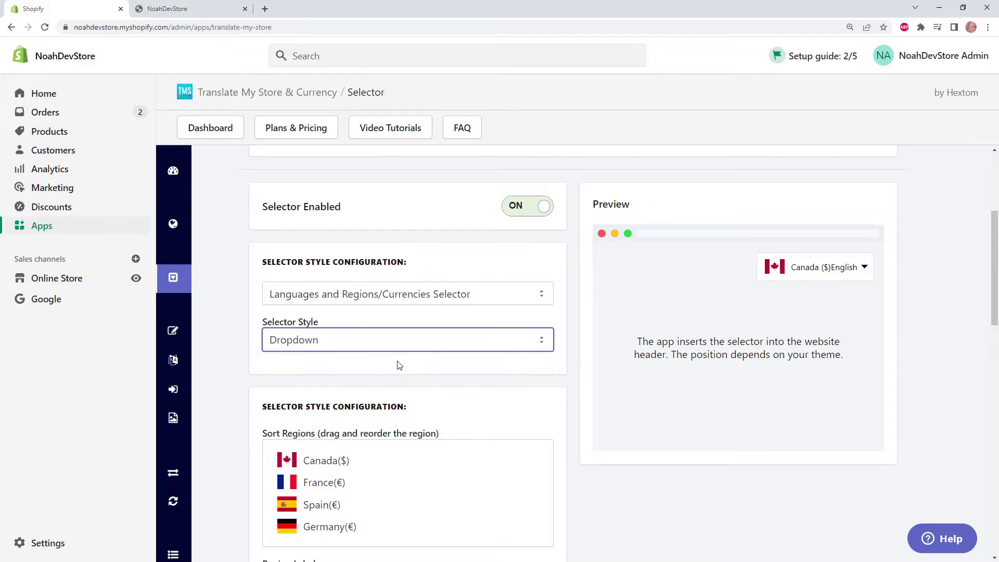
click(590, 303)
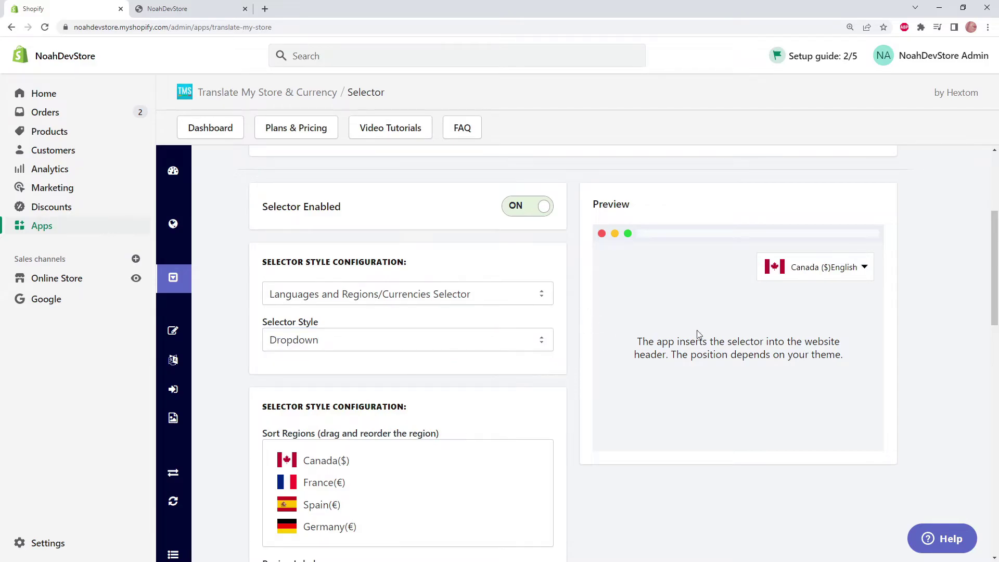
Test the dropdown selector in the preview by choosing Germany (€) and Deutsch and applying the change
click(839, 269)
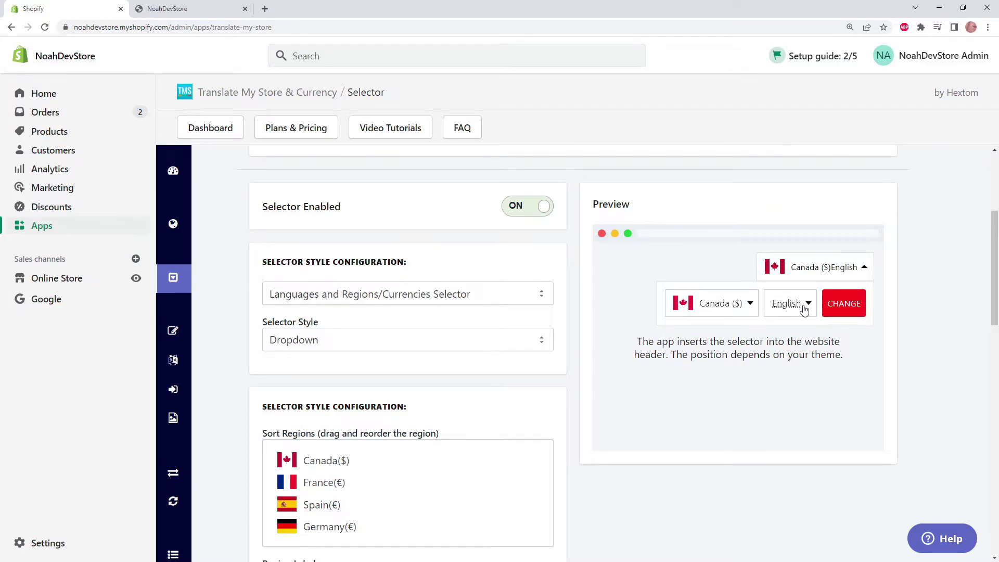
click(750, 304)
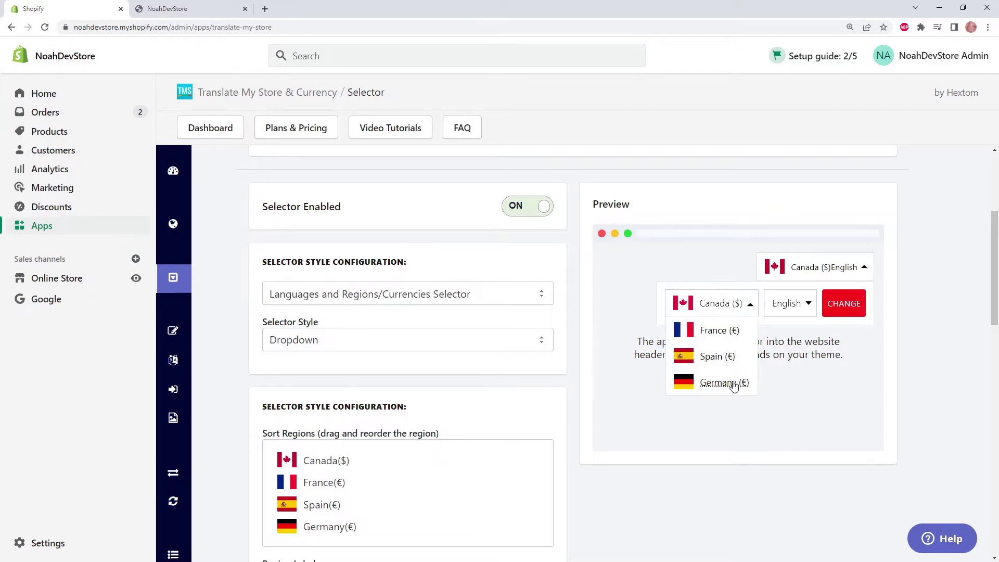
click(734, 385)
click(790, 304)
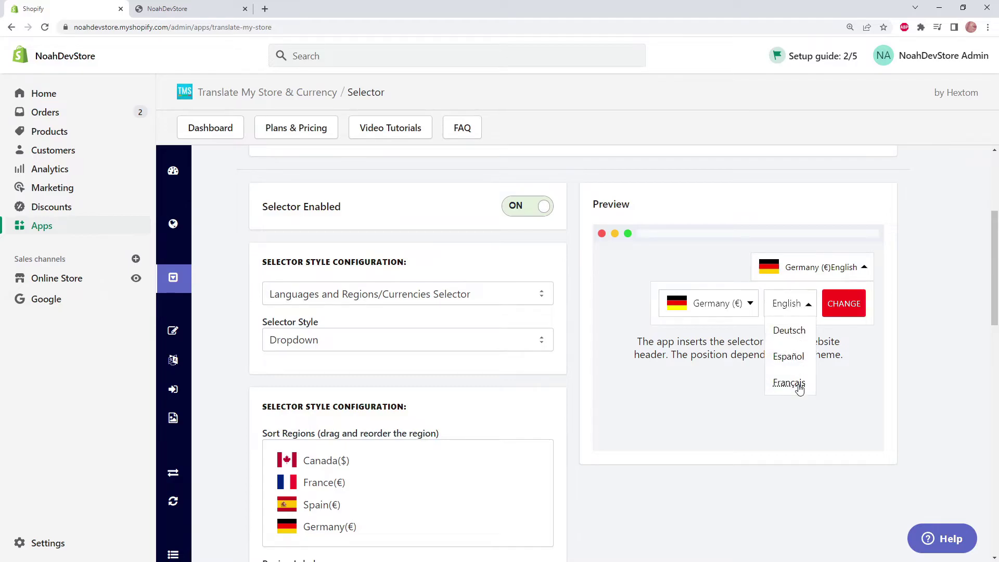
click(790, 331)
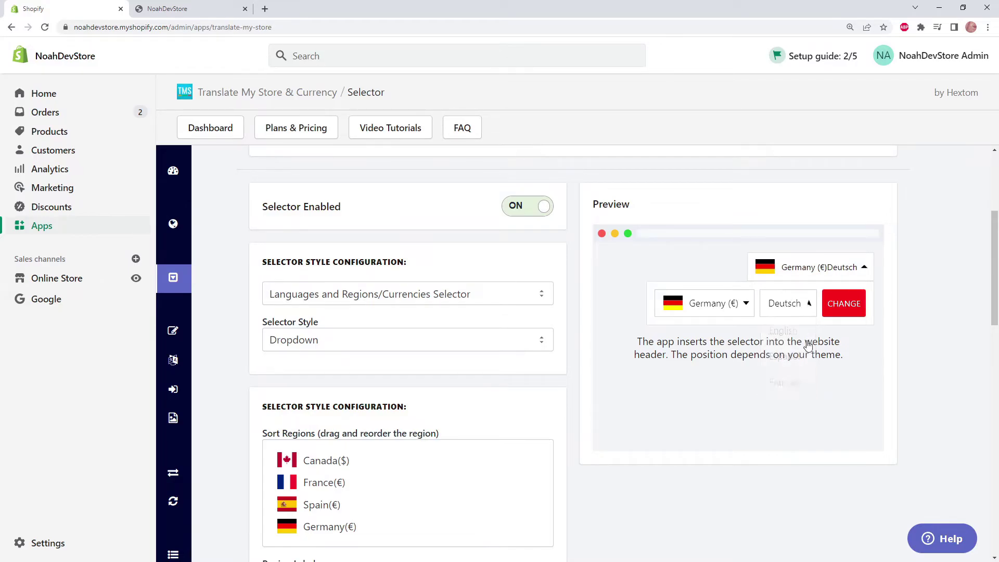
click(848, 311)
Move Germany to the first place in the region order and keep Region Name(Currency Symbol) as the region label
scroll(878, 331, down, 2)
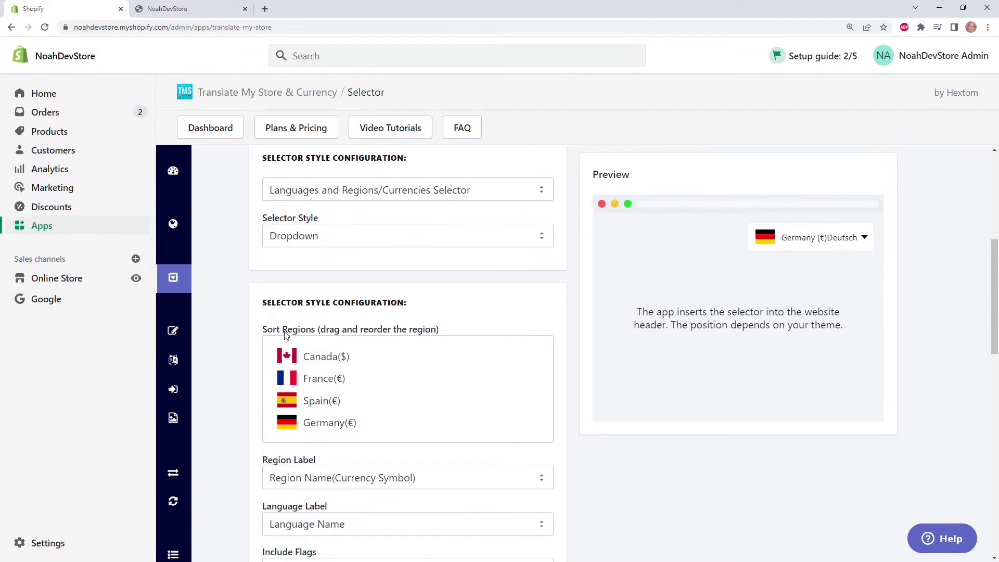
drag(333, 424, 327, 352)
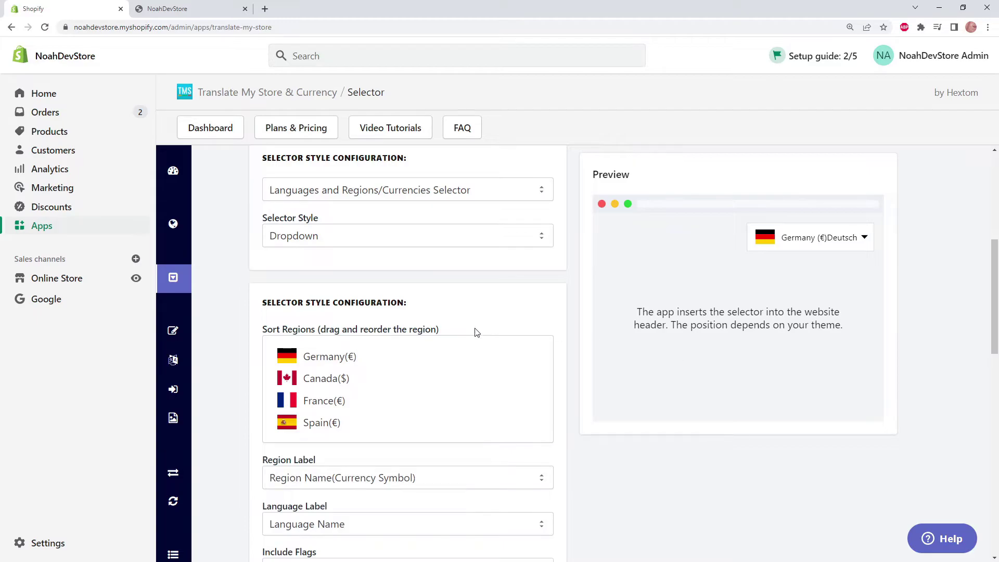
scroll(471, 335, down, 1)
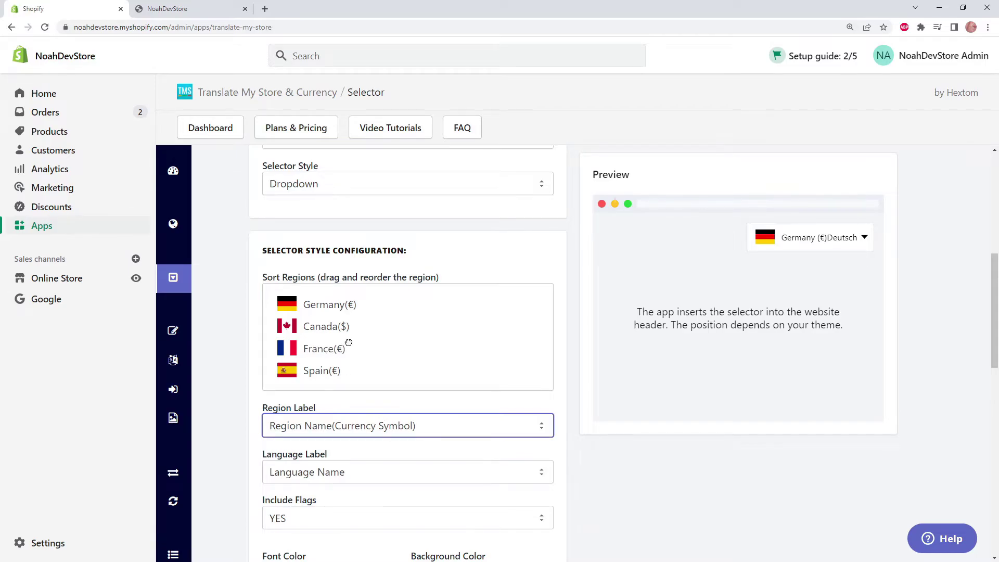
click(426, 425)
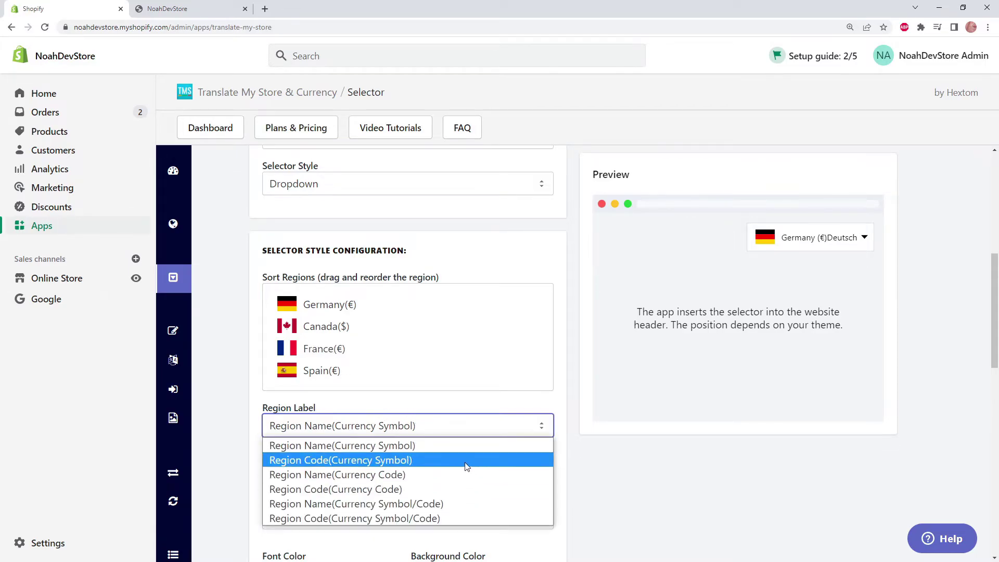
click(501, 426)
Set the language label to Language Code and check the expanded selector in the preview
scroll(432, 419, down, 1)
click(825, 237)
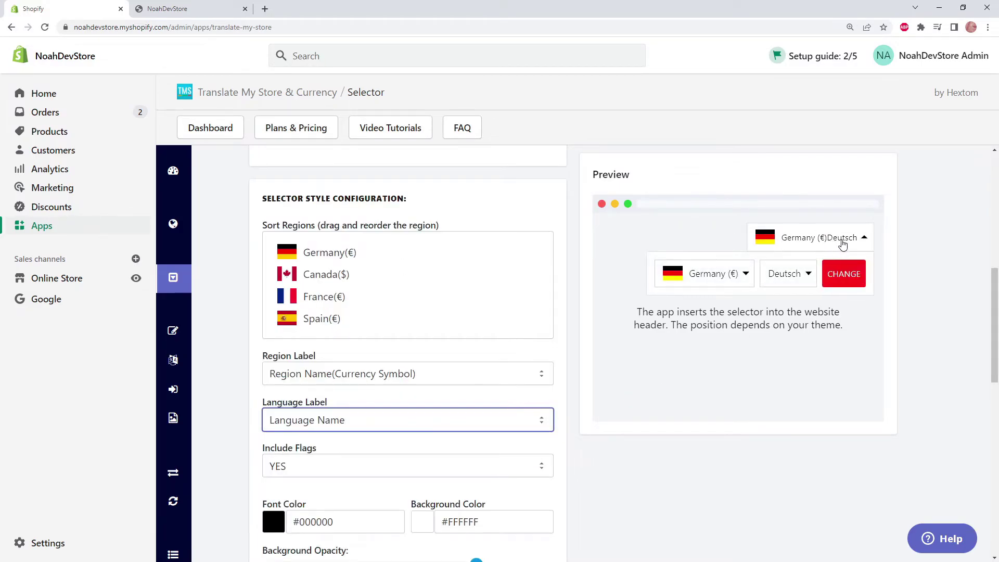
click(825, 238)
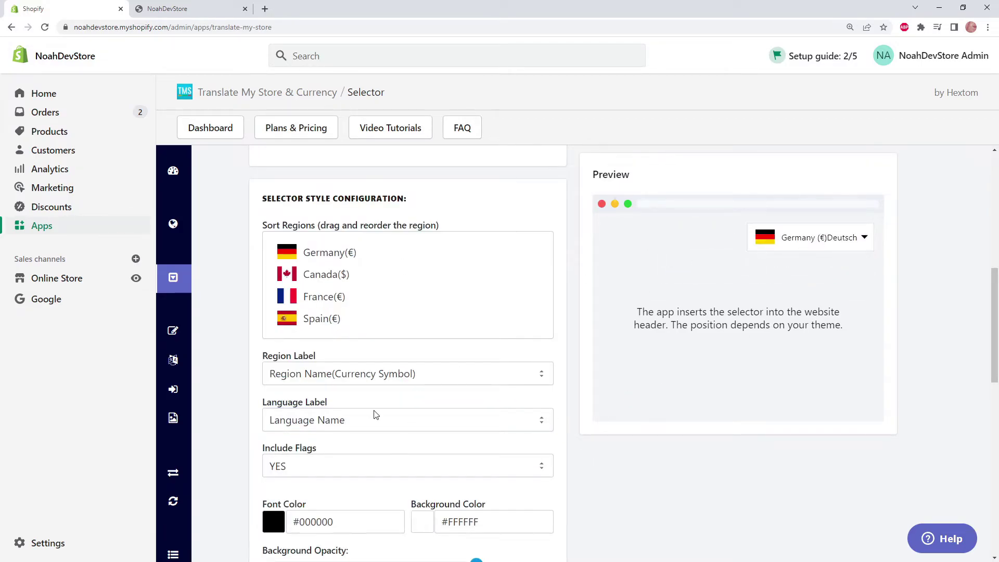
click(347, 424)
click(352, 454)
click(854, 249)
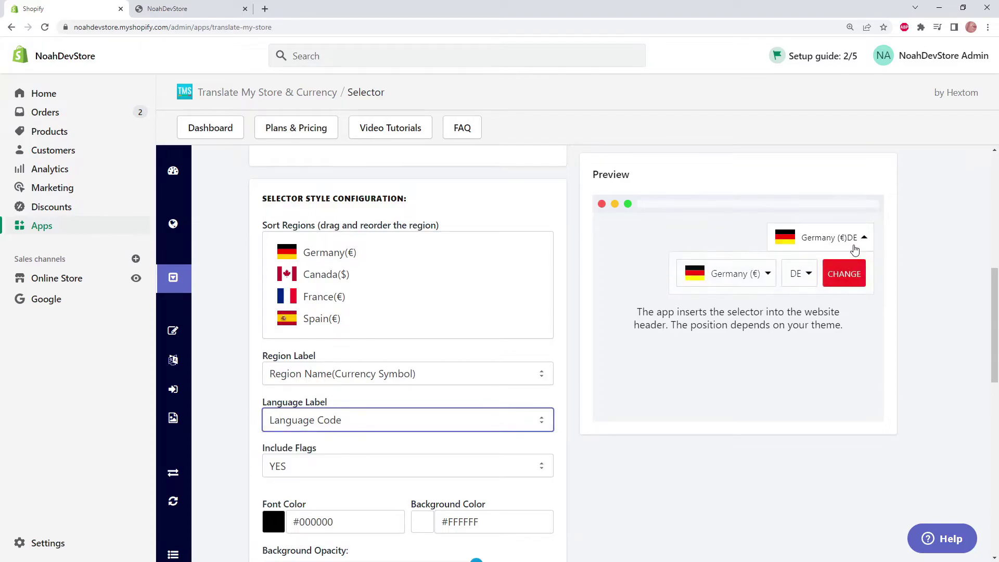
Set the language label to Language Name, and try Include Flags set to NO before restoring it to YES
click(379, 423)
click(346, 436)
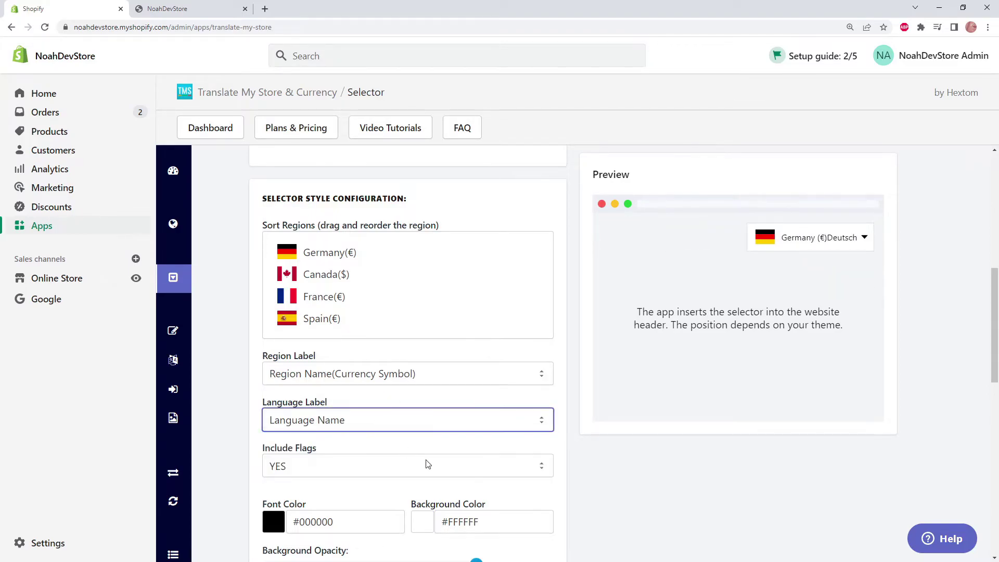
scroll(546, 419, down, 1)
click(498, 414)
click(443, 446)
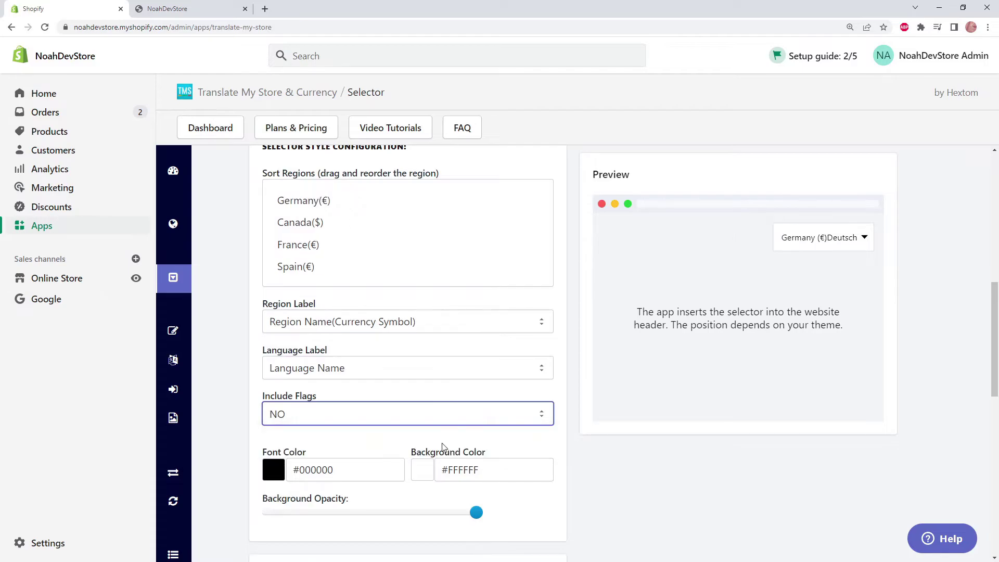
click(437, 417)
click(438, 434)
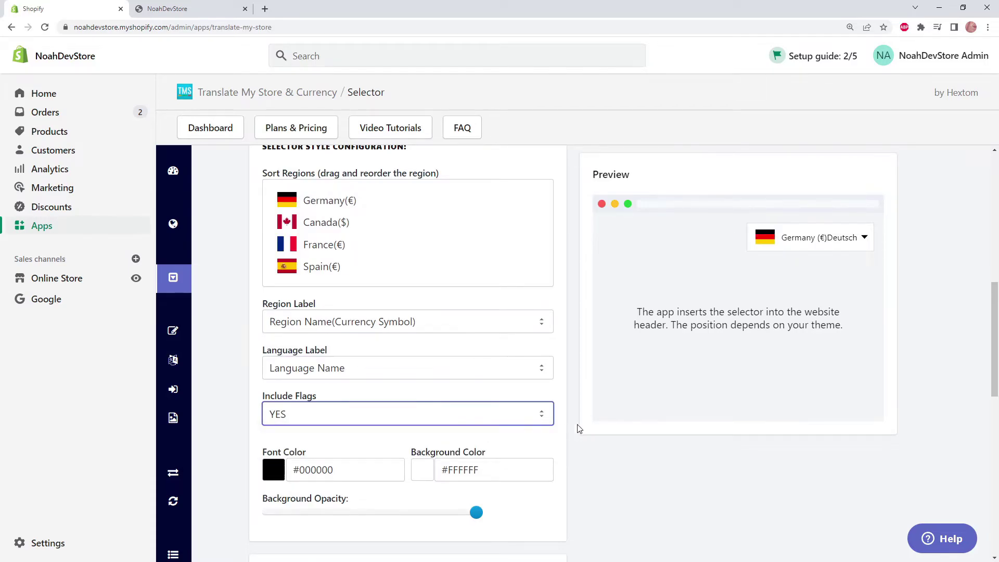
Expand the selector in the preview and try lowering its background opacity to the minimum
click(796, 246)
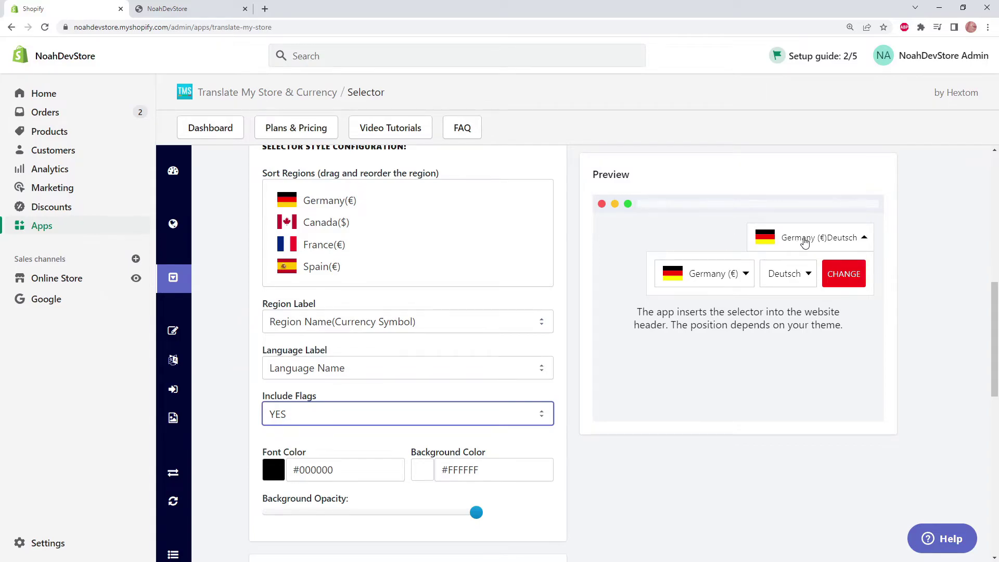
click(803, 243)
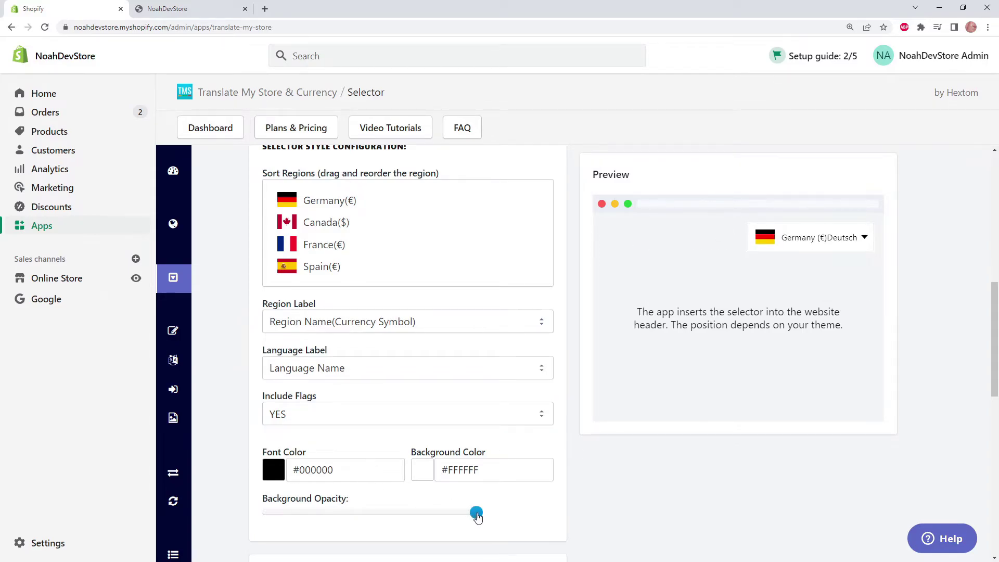
drag(478, 513, 504, 511)
click(814, 238)
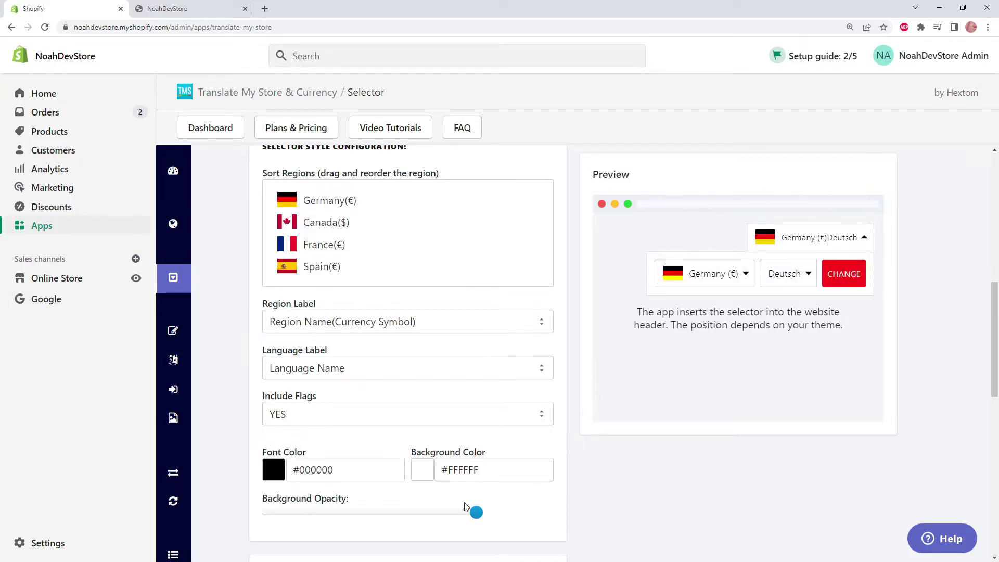
drag(474, 511, 372, 514)
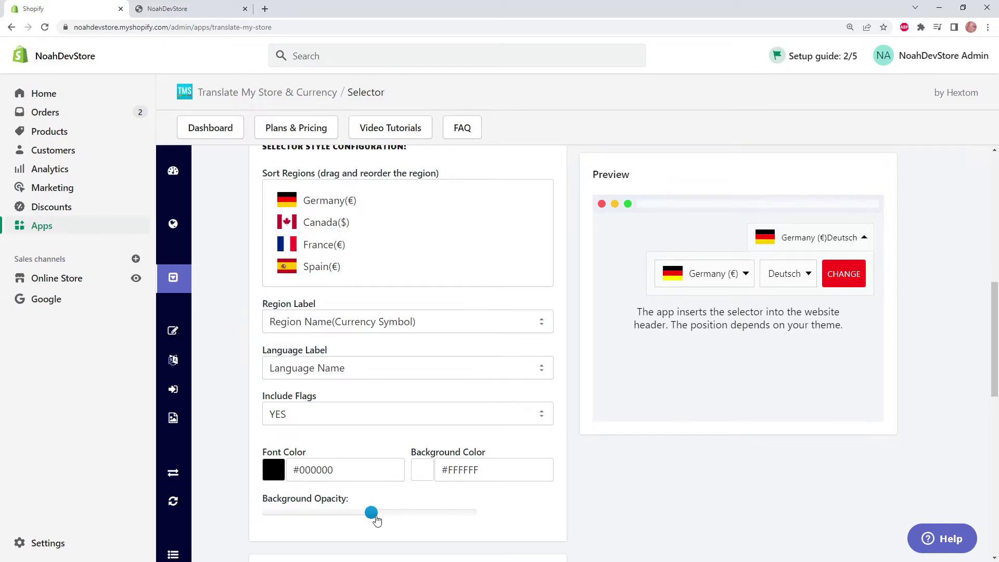
drag(373, 514, 255, 517)
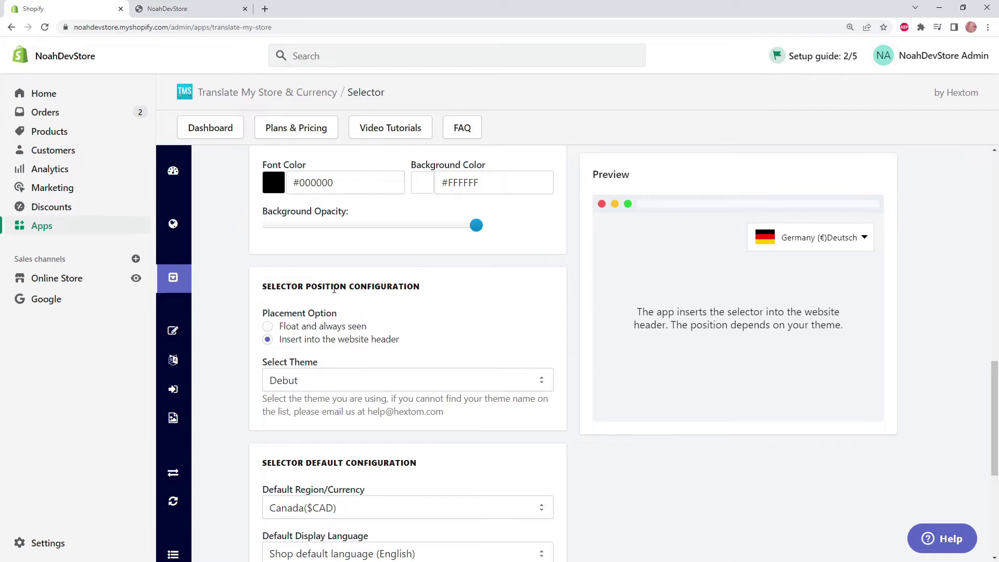
Set the selector placement to Float and always seen, trying the Bottom-Left position before choosing Bottom-Right
click(323, 327)
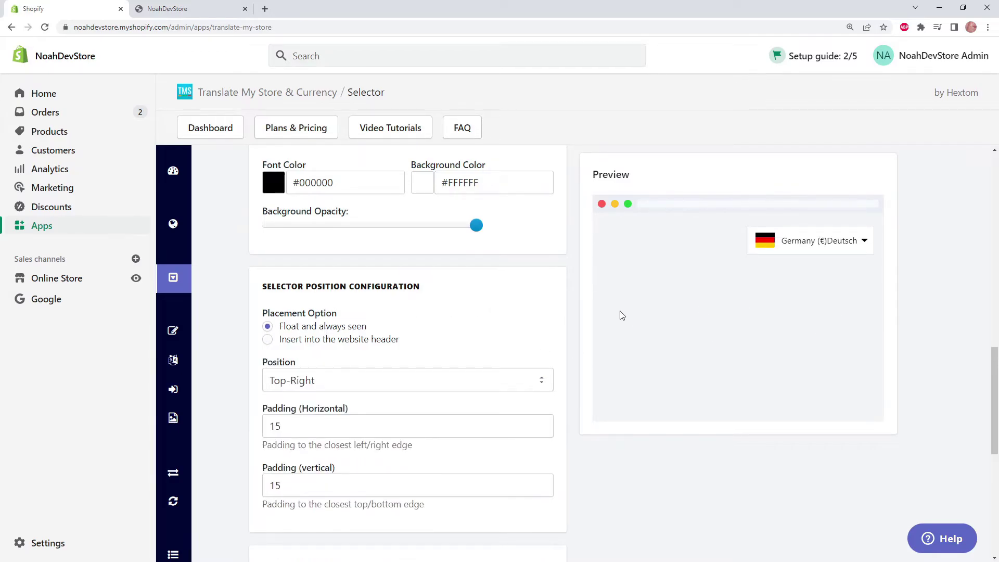
click(446, 380)
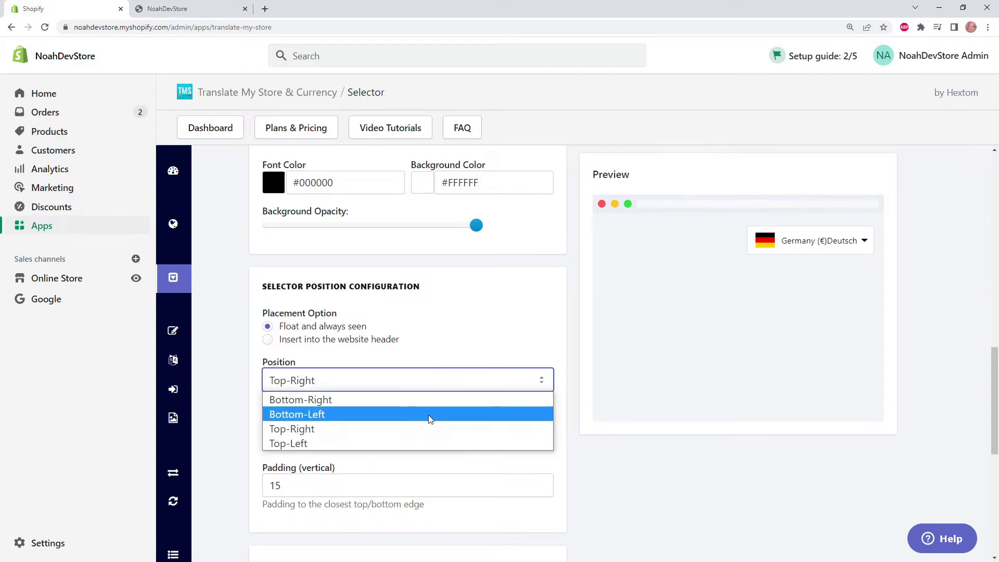
click(431, 413)
click(446, 386)
click(433, 398)
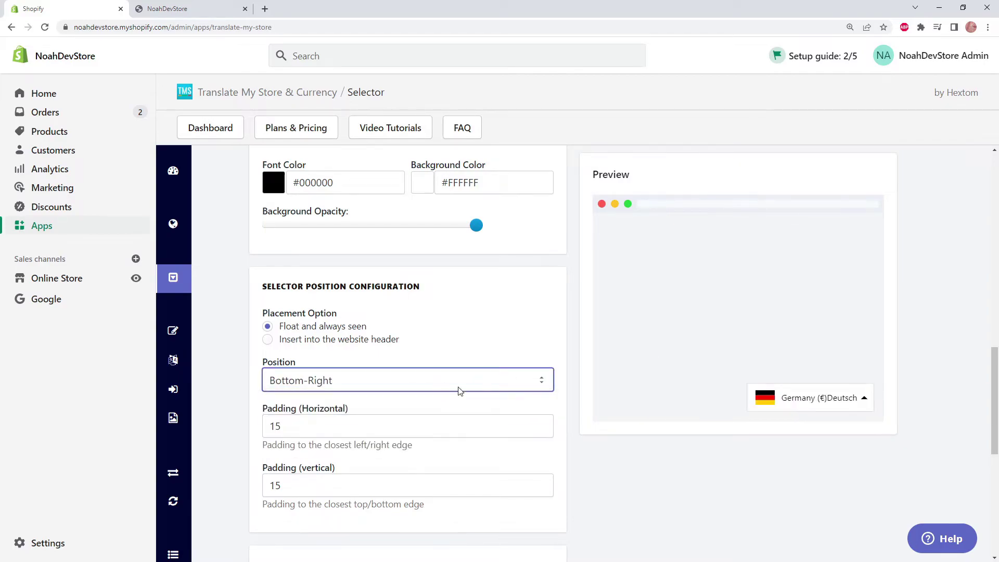
Examine the horizontal and vertical padding settings and the expanded floating selector in the preview
click(478, 416)
click(459, 478)
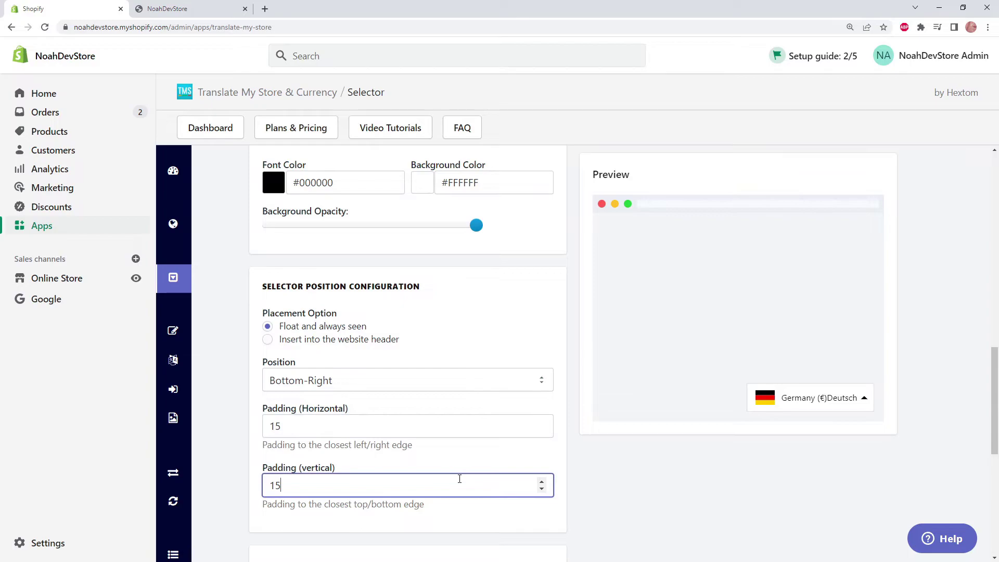
click(458, 426)
mouse_move(846, 397)
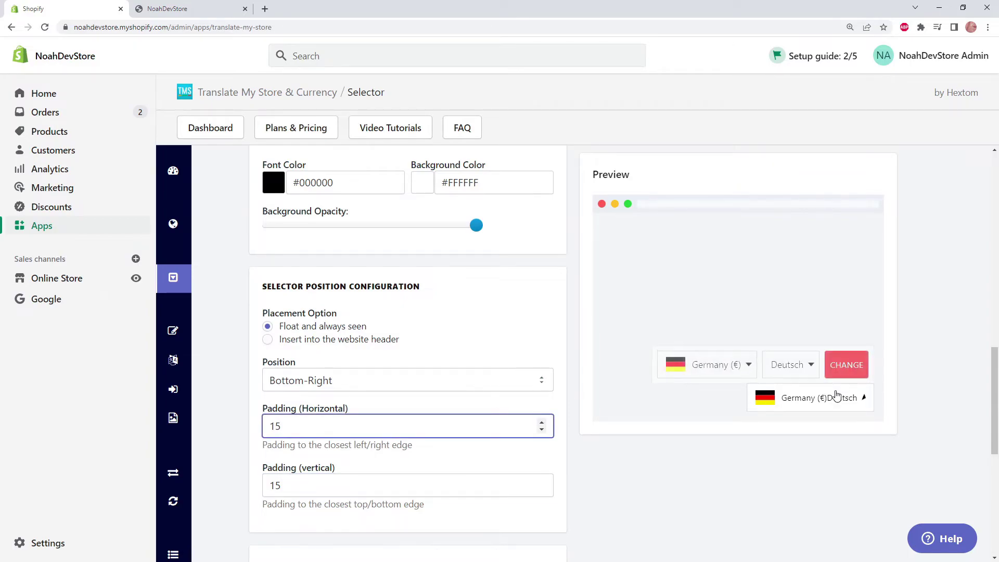
drag(348, 409, 330, 410)
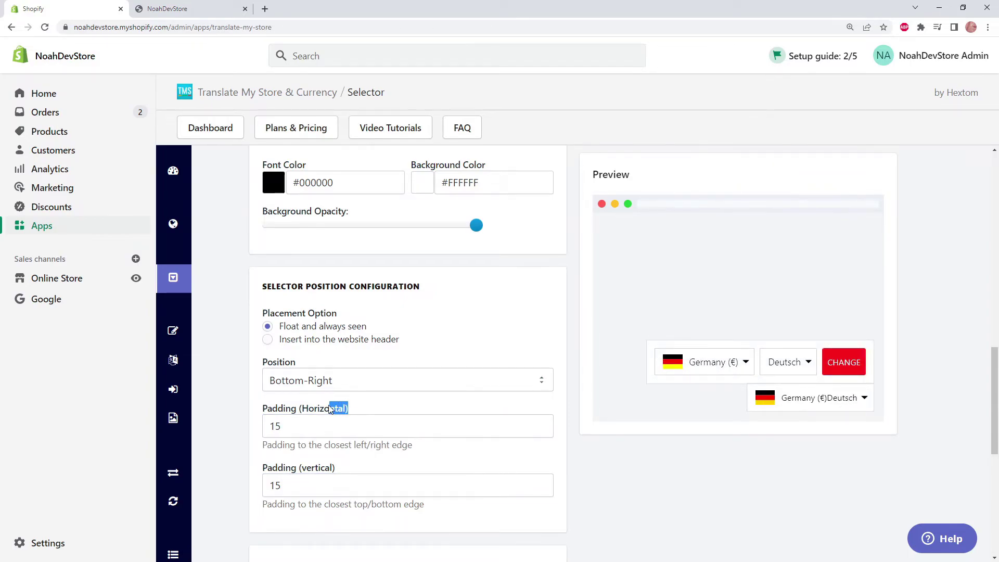
drag(337, 469, 300, 469)
click(354, 462)
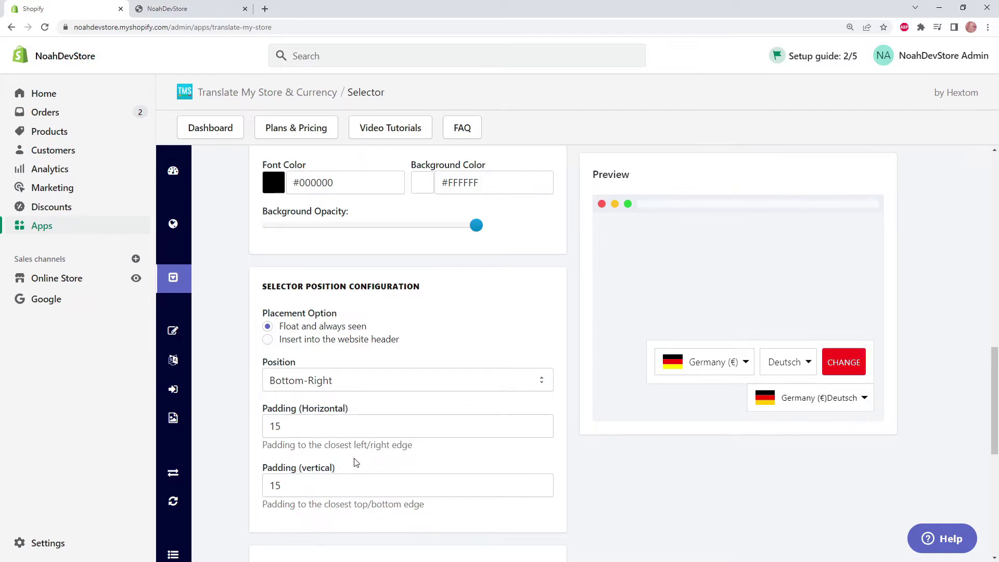
Try the Insert into the website header placement and compare it with the selector in the live storefront's header
click(348, 344)
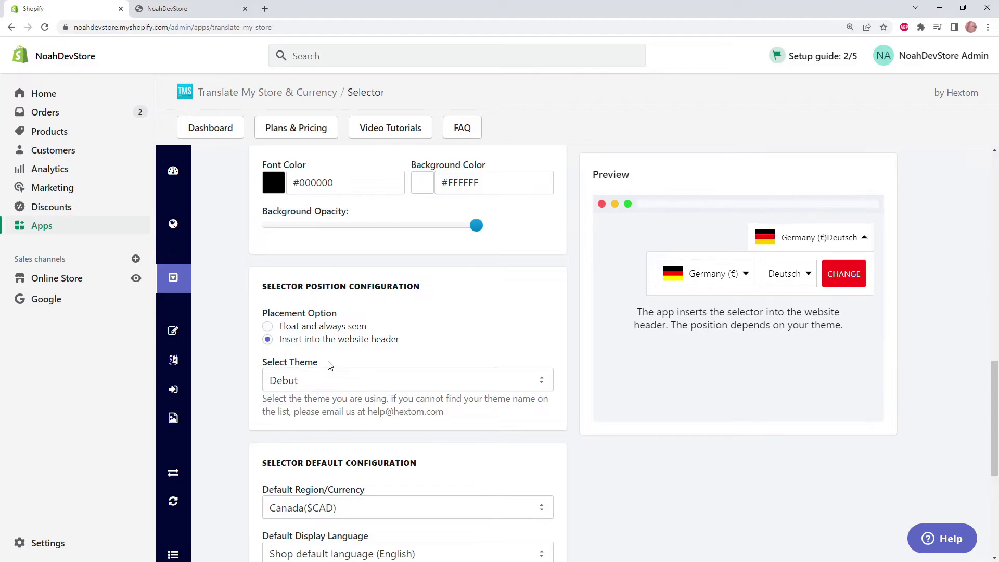
click(192, 8)
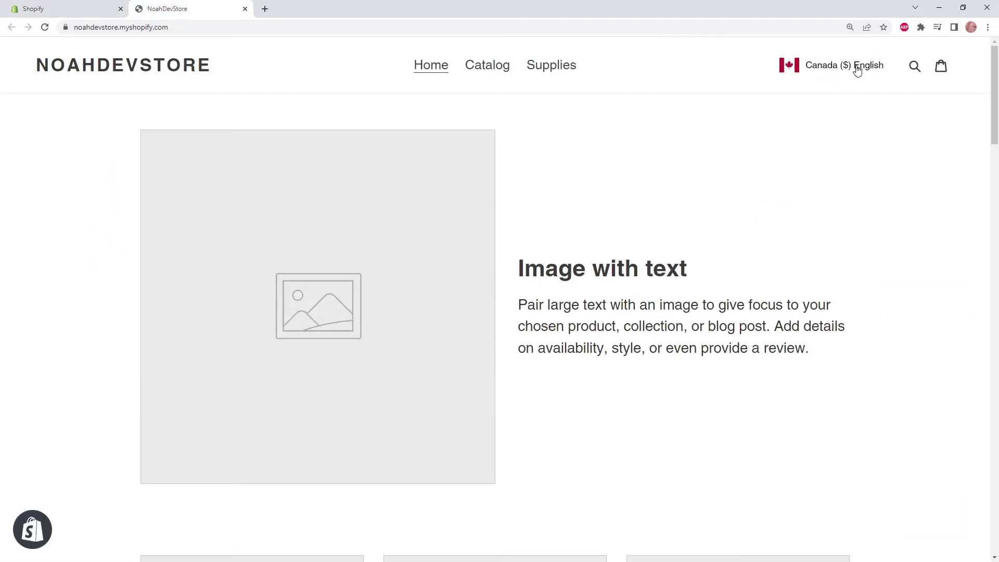
click(100, 9)
Browse the theme list for header placement and return the placement option to Float and always seen
click(350, 384)
scroll(434, 257, down, 15)
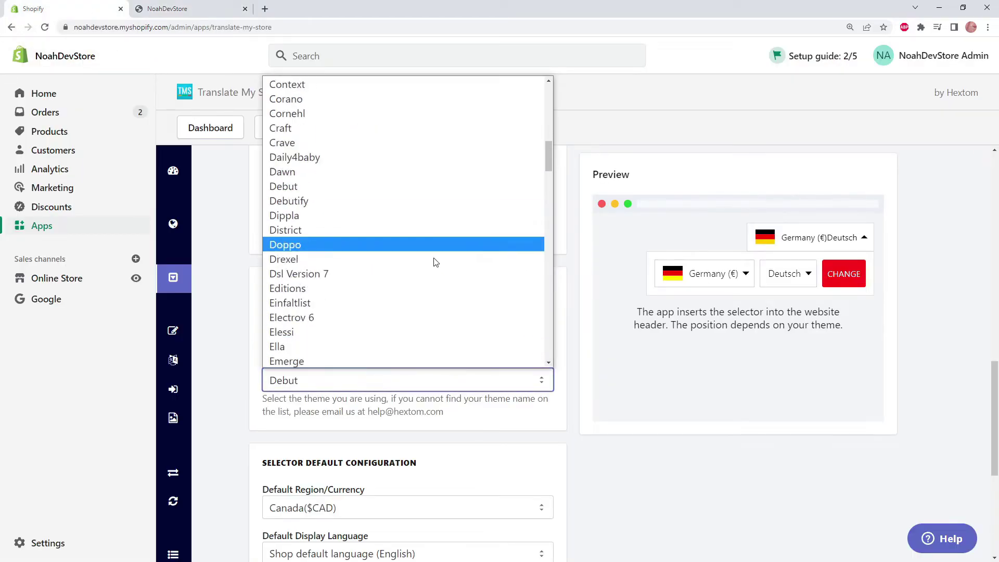
key(Escape)
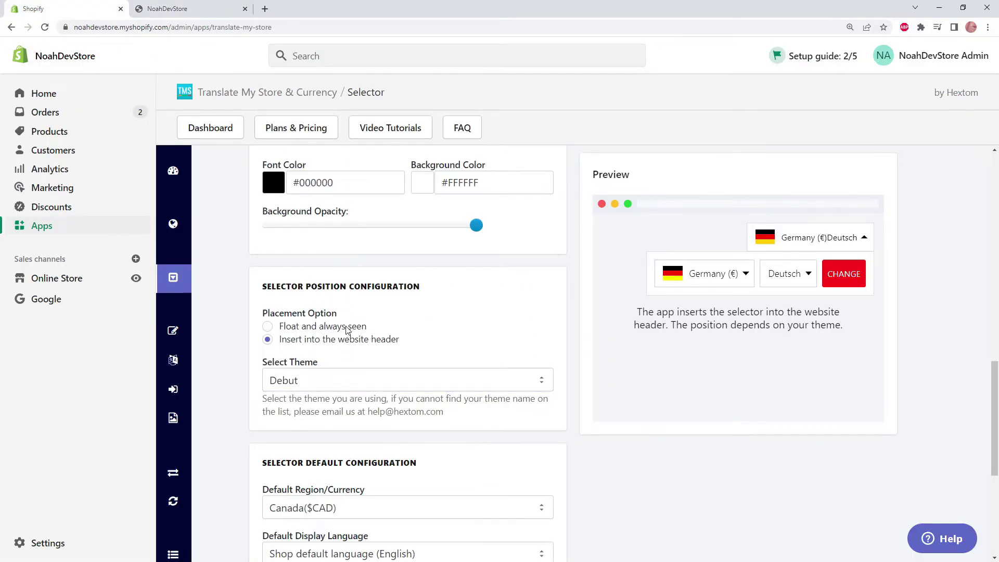
click(320, 328)
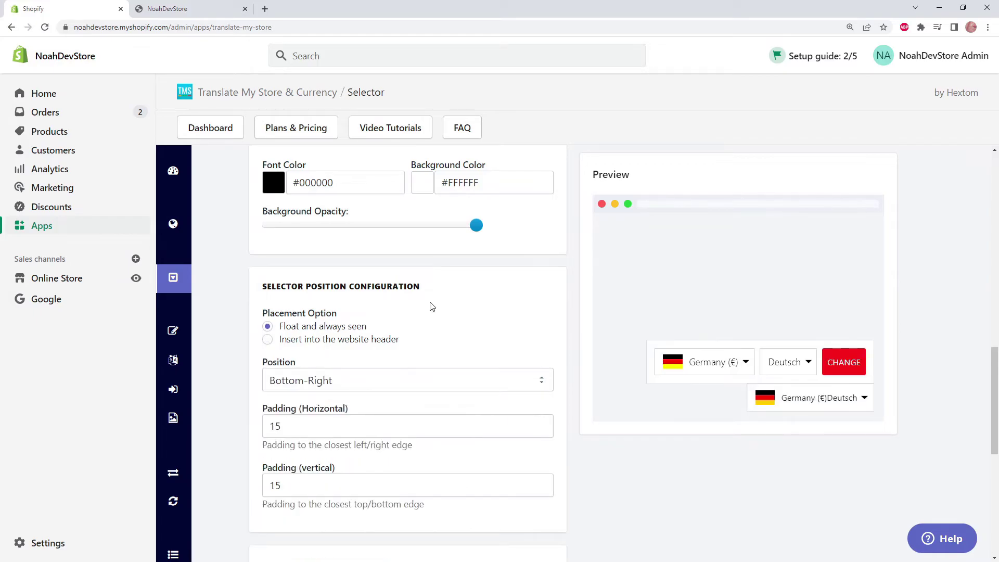
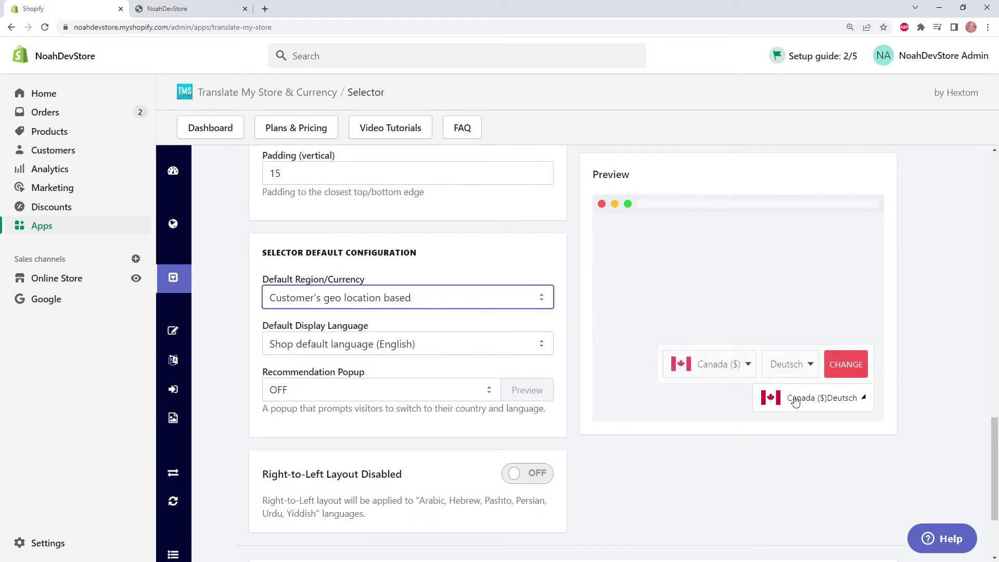
Check the region list in the preview and set the default display language to Customer's browser language
click(748, 366)
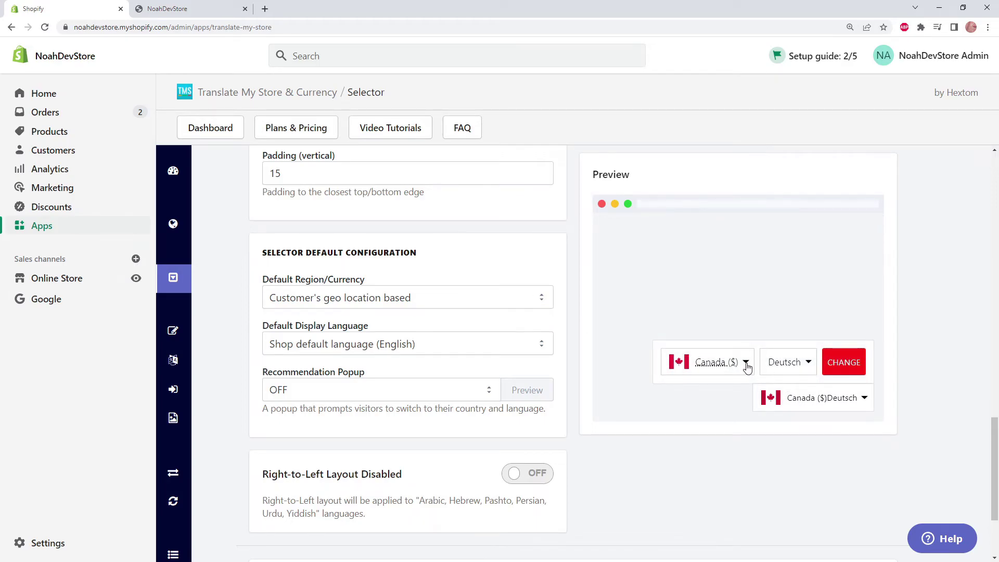
click(746, 366)
click(416, 341)
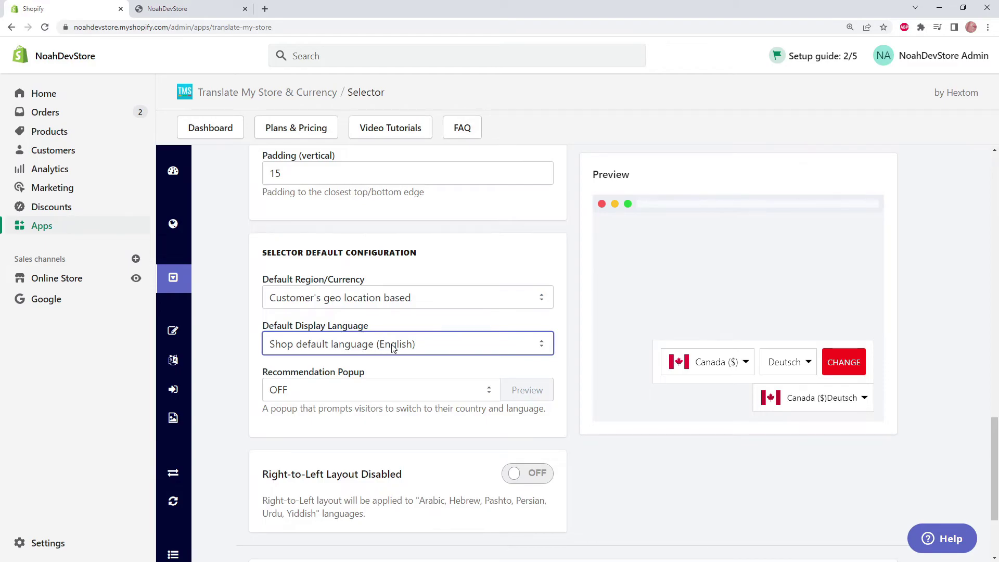
click(364, 345)
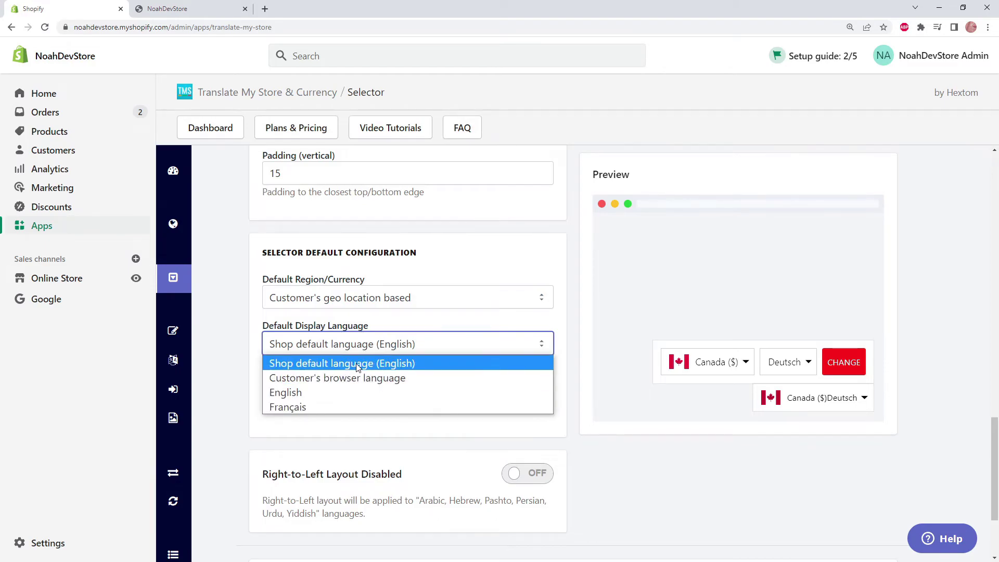
click(410, 378)
Test the floating selector in the preview by choosing Germany (€) and Deutsch
click(788, 364)
click(724, 363)
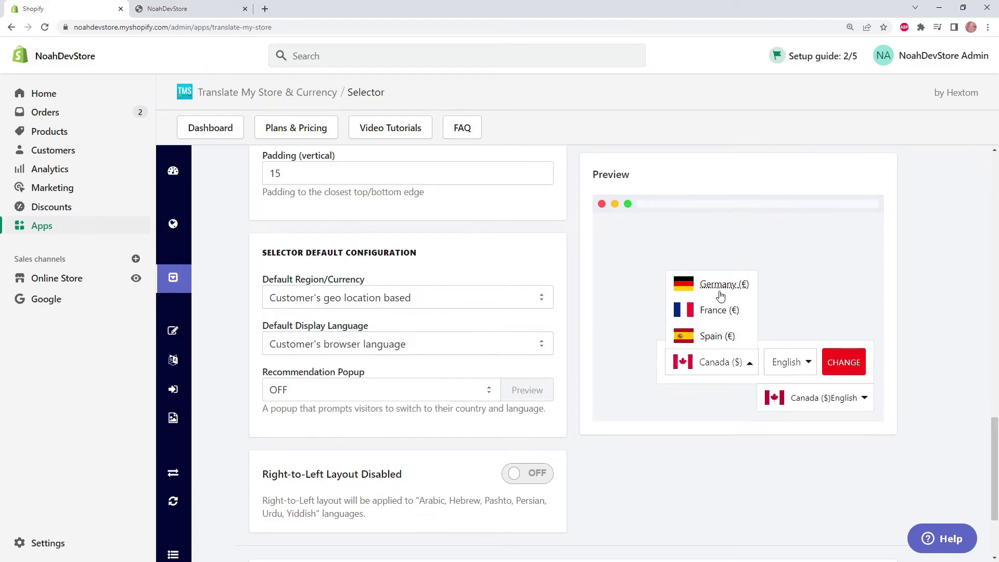
click(712, 283)
click(788, 363)
click(789, 284)
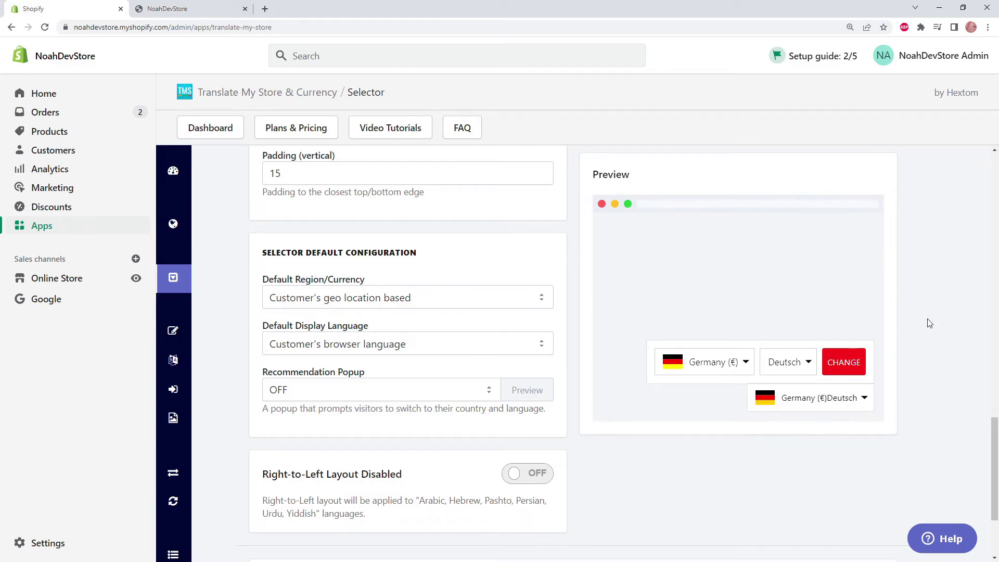
Turn on the Recommendation Popup and check its suggested region and language in the preview
scroll(577, 354, down, 1)
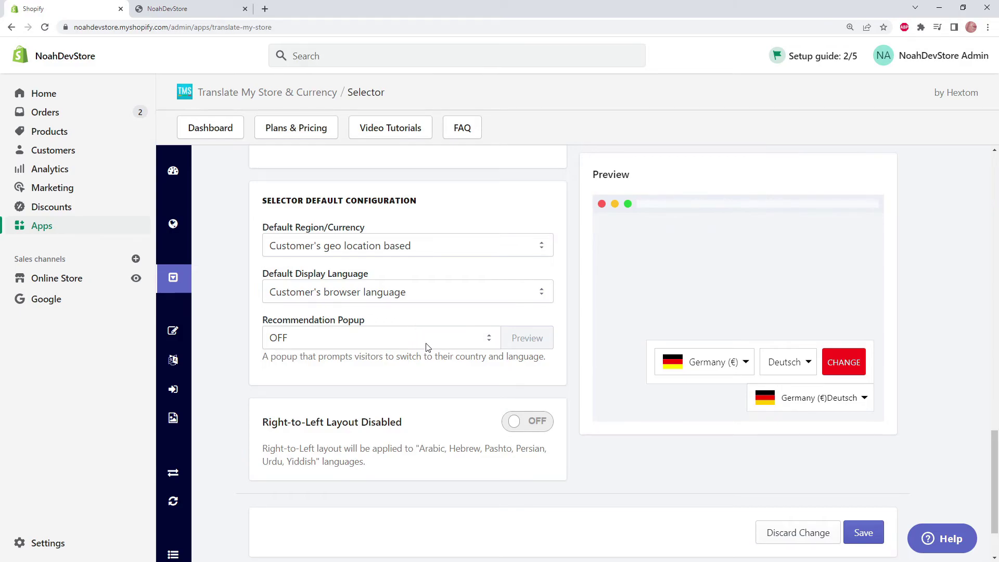
click(416, 338)
click(395, 358)
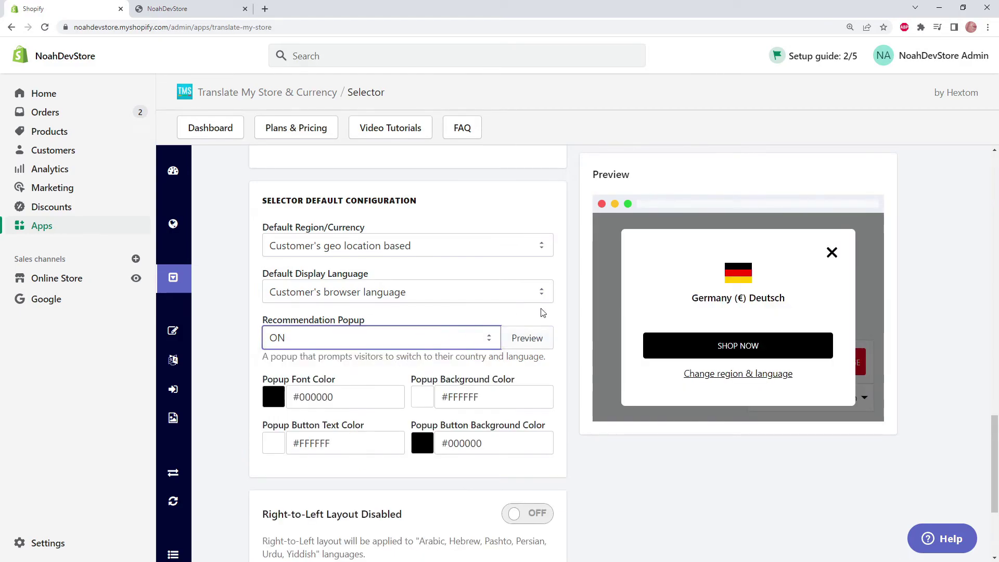
mouse_move(690, 306)
mouse_down()
mouse_move(791, 297)
mouse_move(694, 298)
mouse_up()
click(793, 297)
click(806, 305)
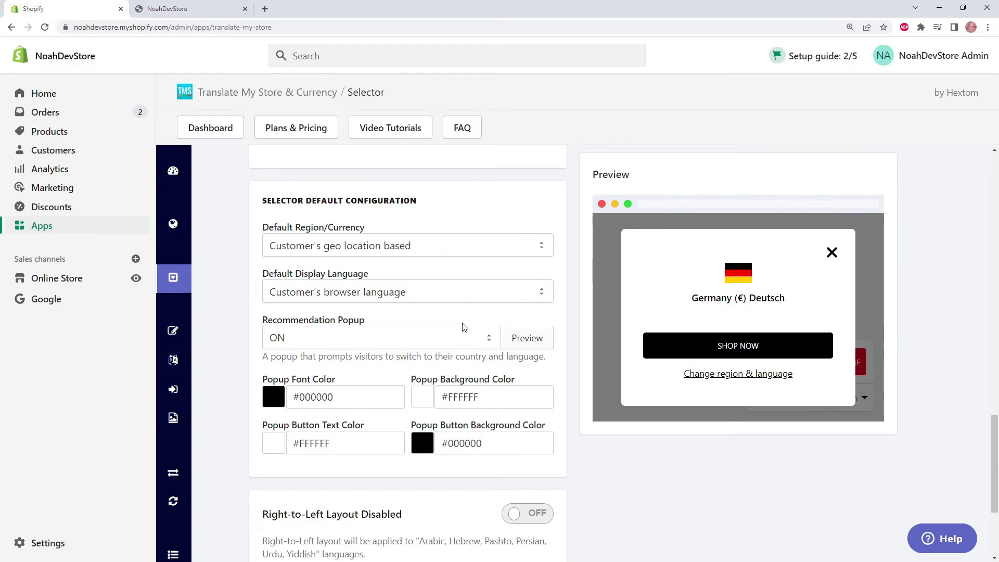
Open the popup's Change region & language options in the preview and check the region and language dropdowns
click(744, 384)
click(758, 295)
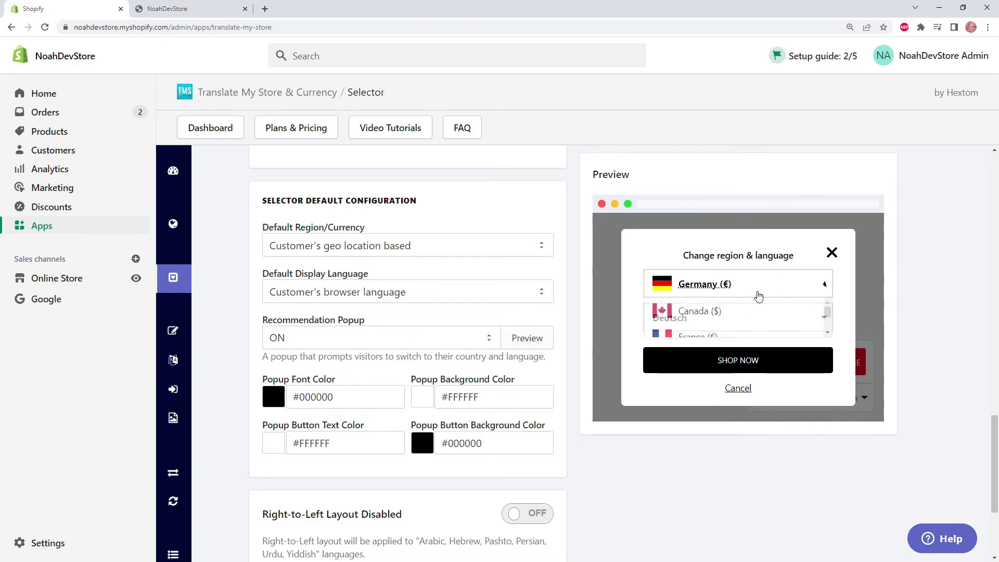
click(746, 311)
click(738, 319)
click(547, 346)
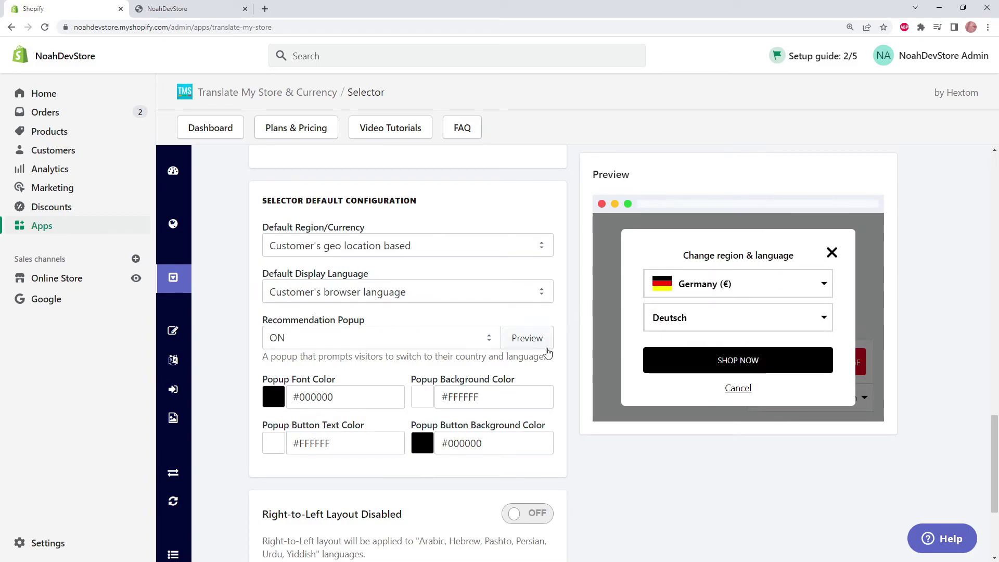
Review the popup colour settings and set the Recommendation Popup back to OFF
scroll(380, 408, down, 2)
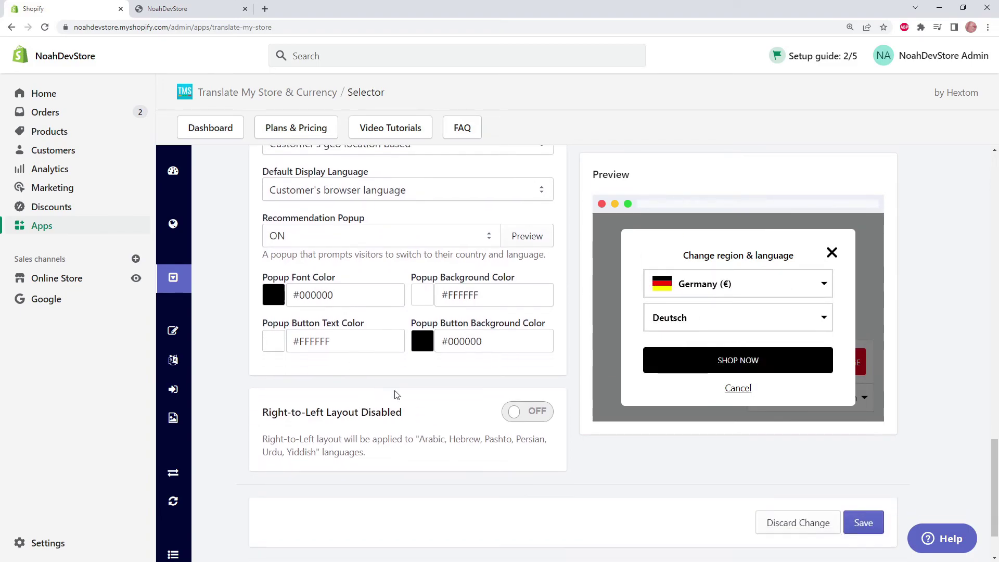
scroll(421, 307, up, 1)
click(422, 285)
click(421, 319)
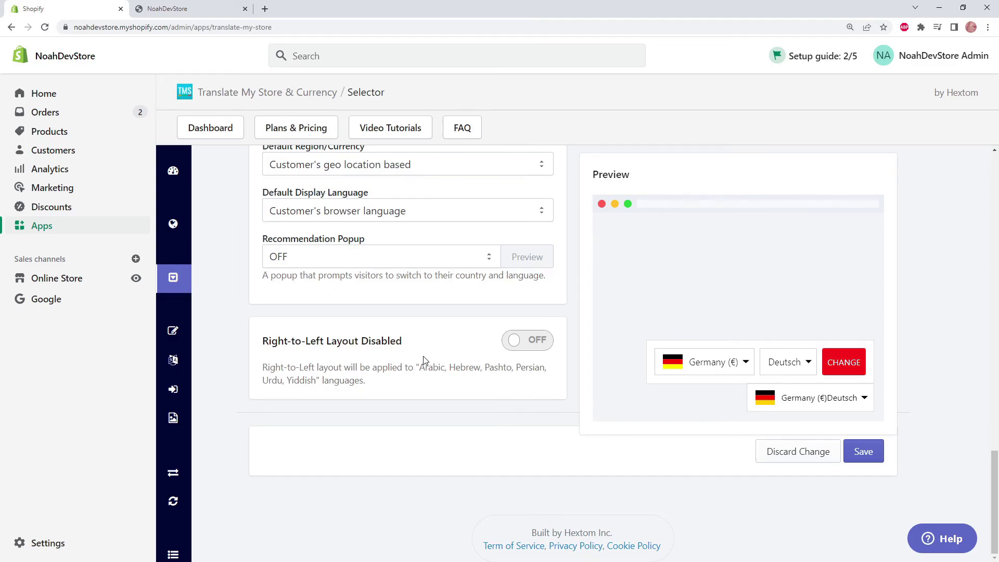
Highlight the languages covered by the Right-to-Left Layout option and switch the option on
drag(421, 365, 321, 381)
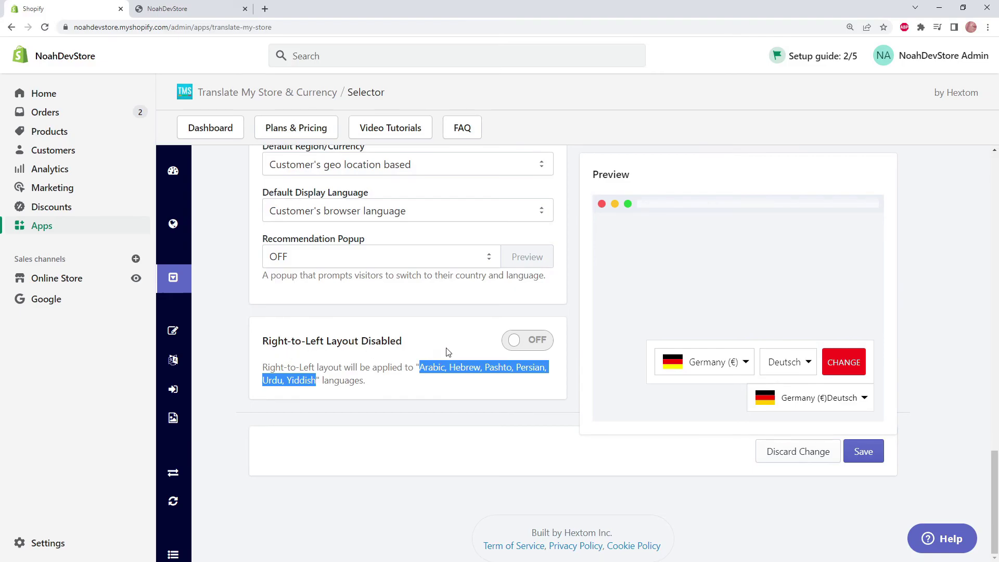
click(510, 345)
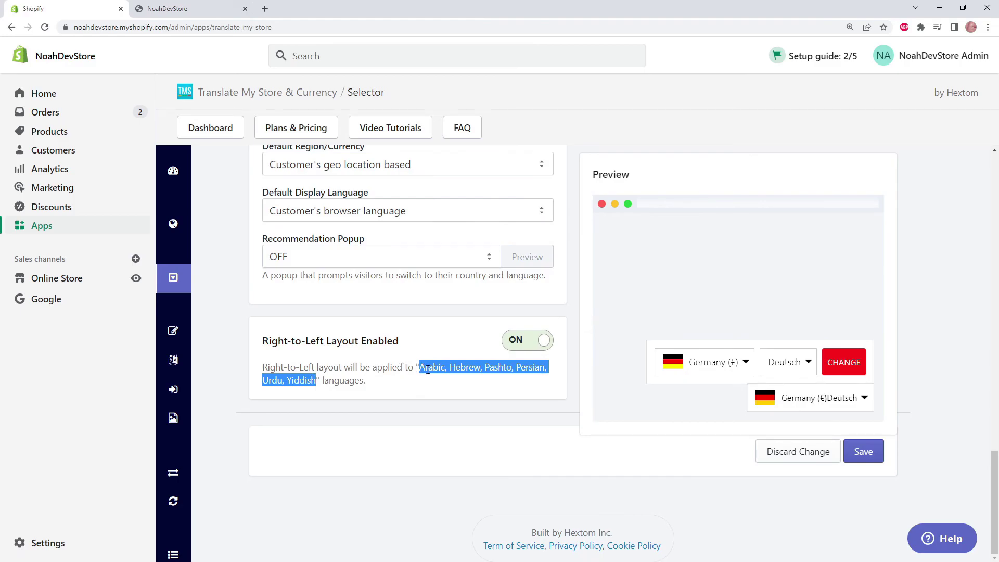
Switch the Right-to-Left Layout option off and save the selector settings
click(526, 346)
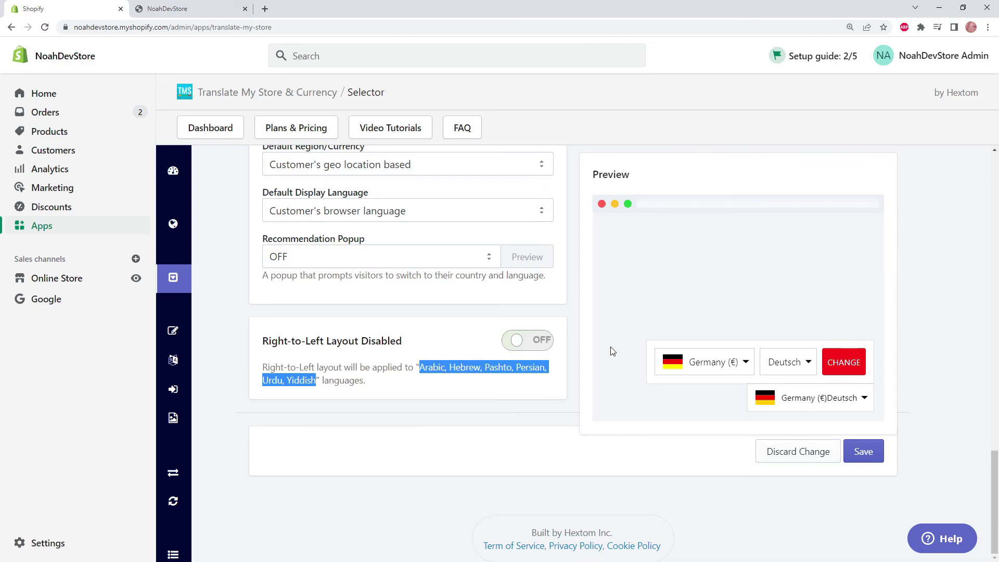
click(861, 452)
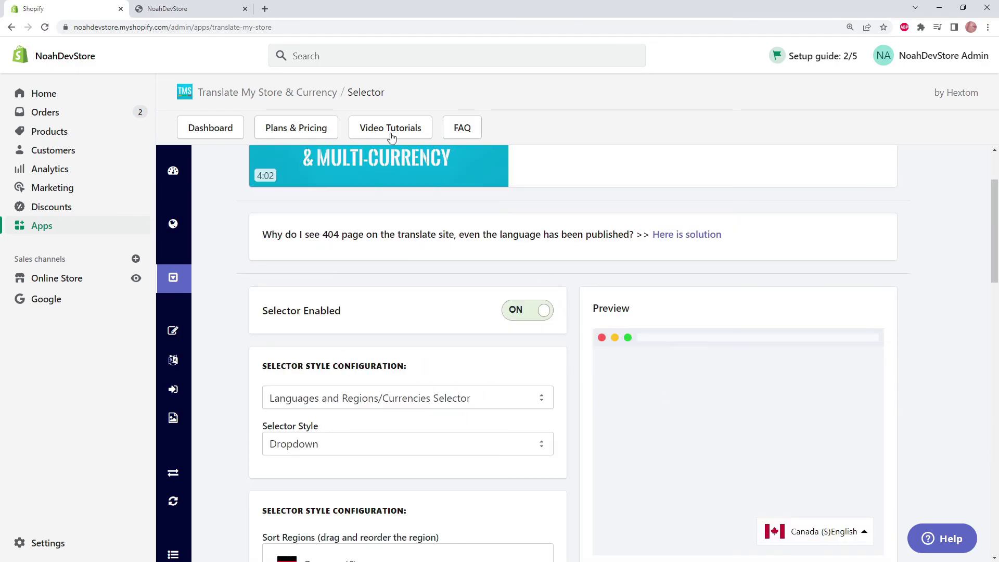
Switch to the NoahDevStore storefront and check the language and region lists in its floating selector
click(172, 8)
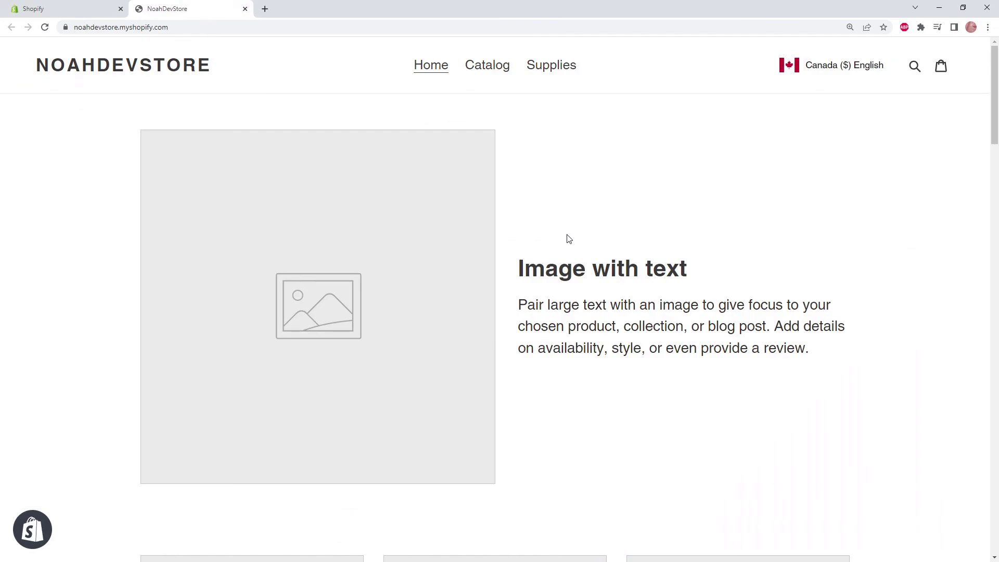
click(914, 539)
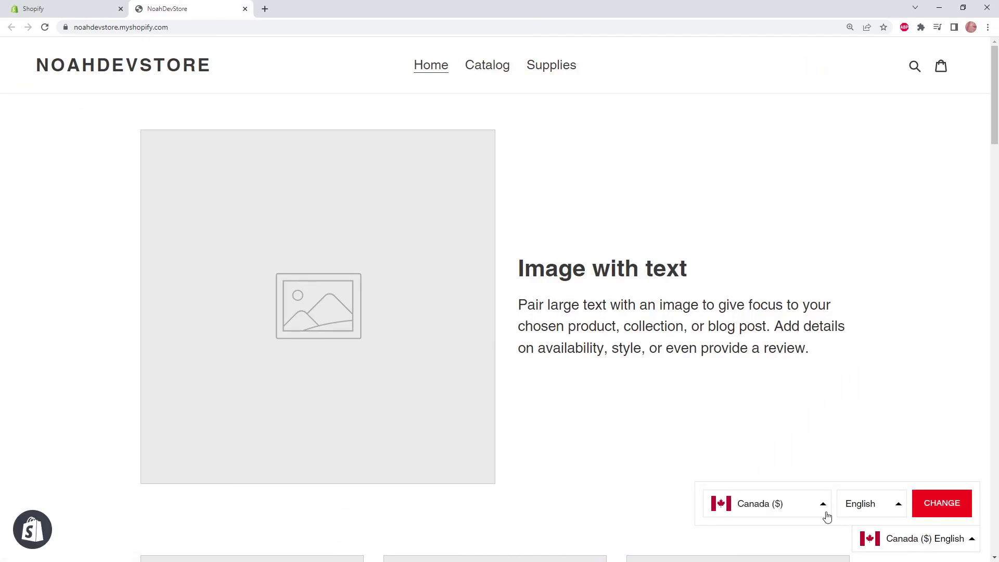
click(878, 508)
click(824, 503)
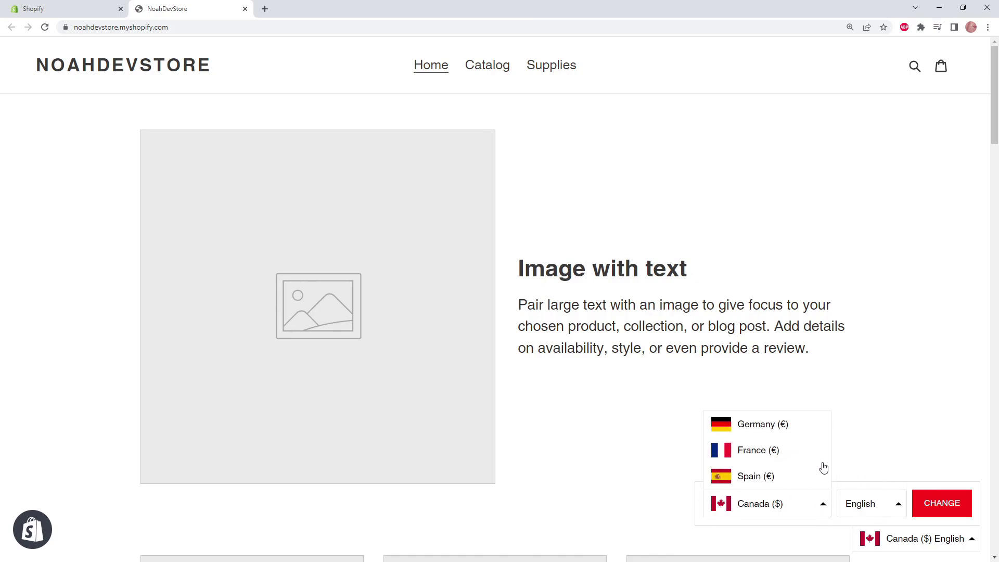
Set the storefront selector's language to Français and apply the change
click(874, 498)
click(884, 483)
click(933, 504)
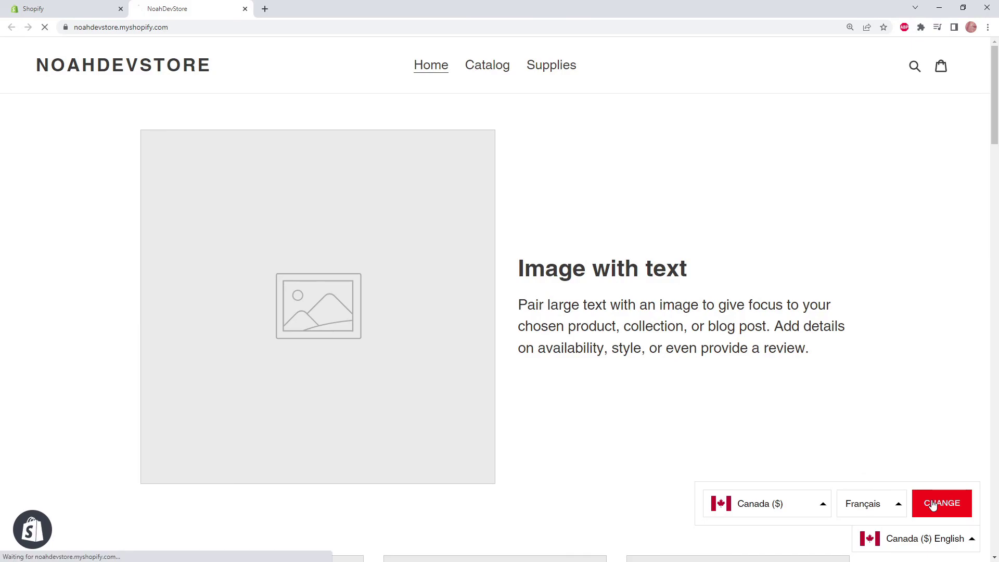